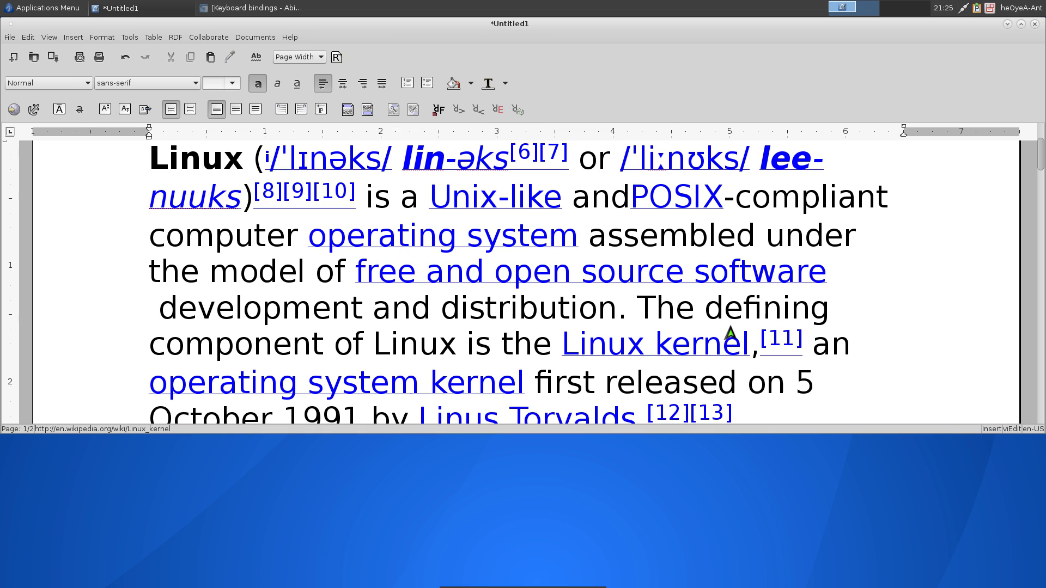
click(691, 235)
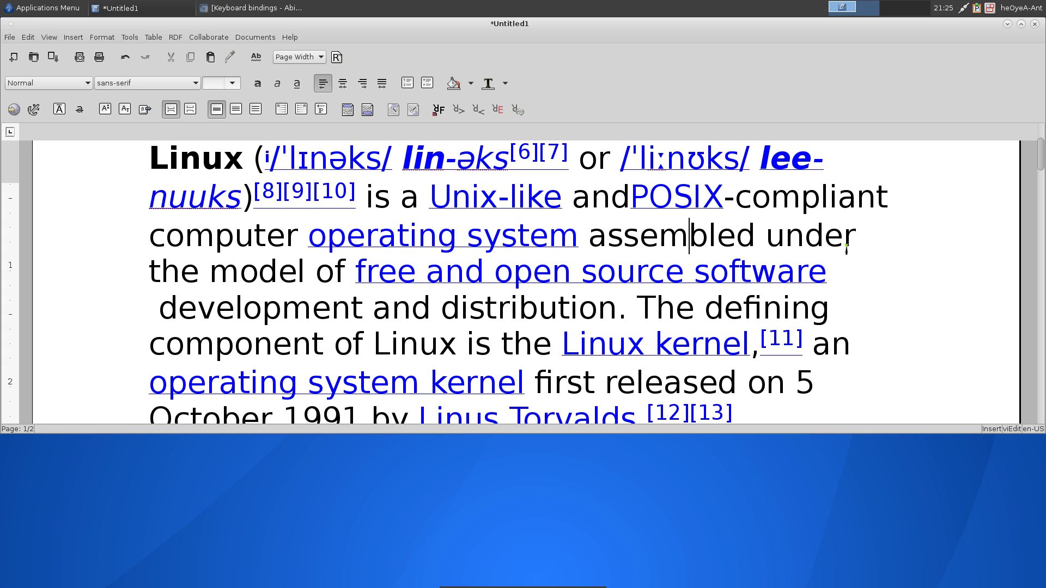
key(j)
key(j)
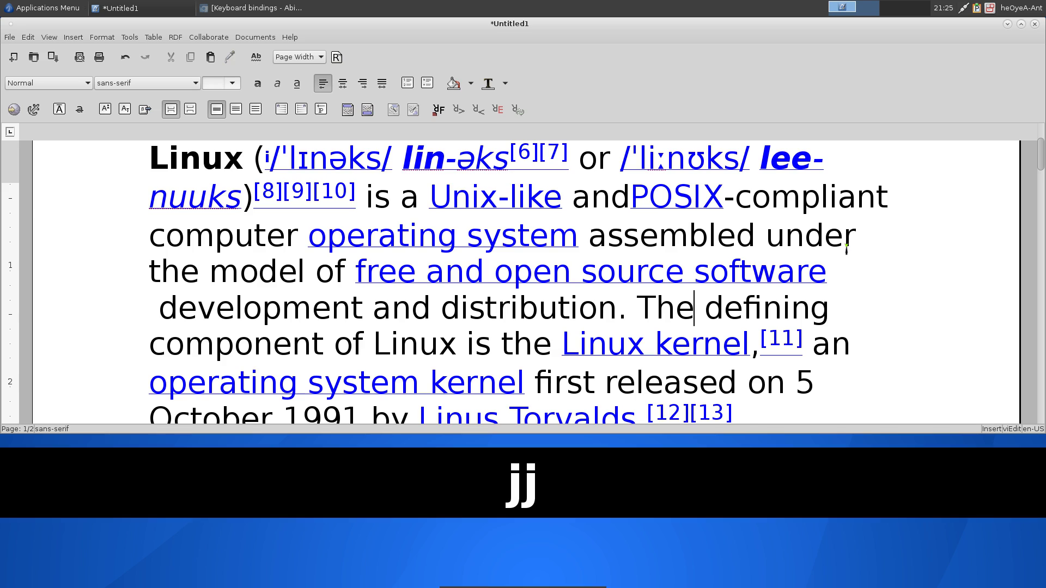
key(j)
key(j)
key(j)
key(j)
key(j)
key(j)
key(j)
key(j)
key(j)
key(j)
key(j)
key(j)
key(j)
key(j)
key(j)
key(j)
key(k)
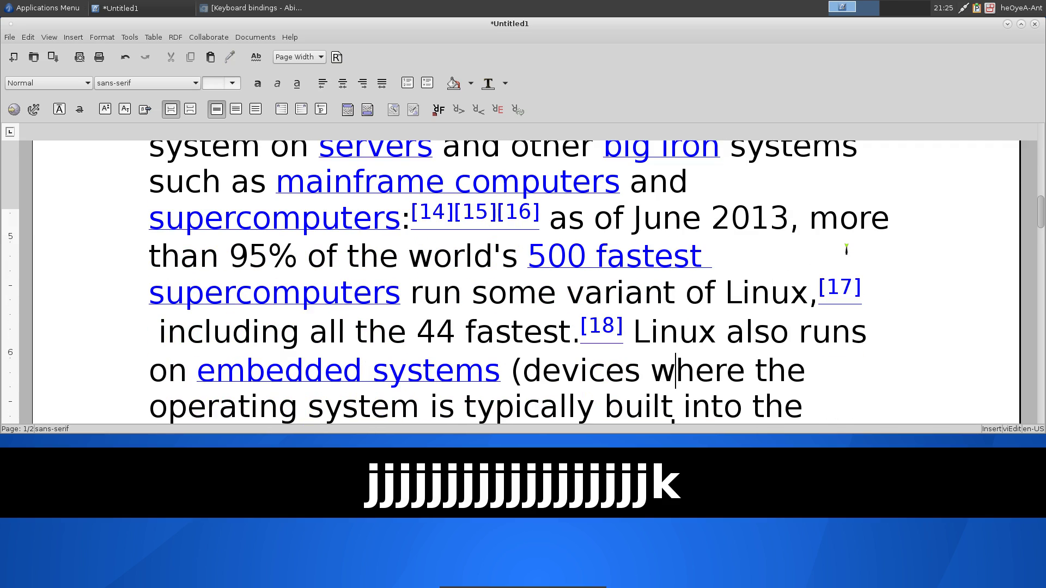
key(k)
key(k)
key(k)
key(k)
key(k)
key(k)
key(k)
key(k)
key(k)
key(k)
key(k)
key(k)
key(k)
key(k)
key(k)
key(k)
key(k)
key(k)
key(k)
key(k)
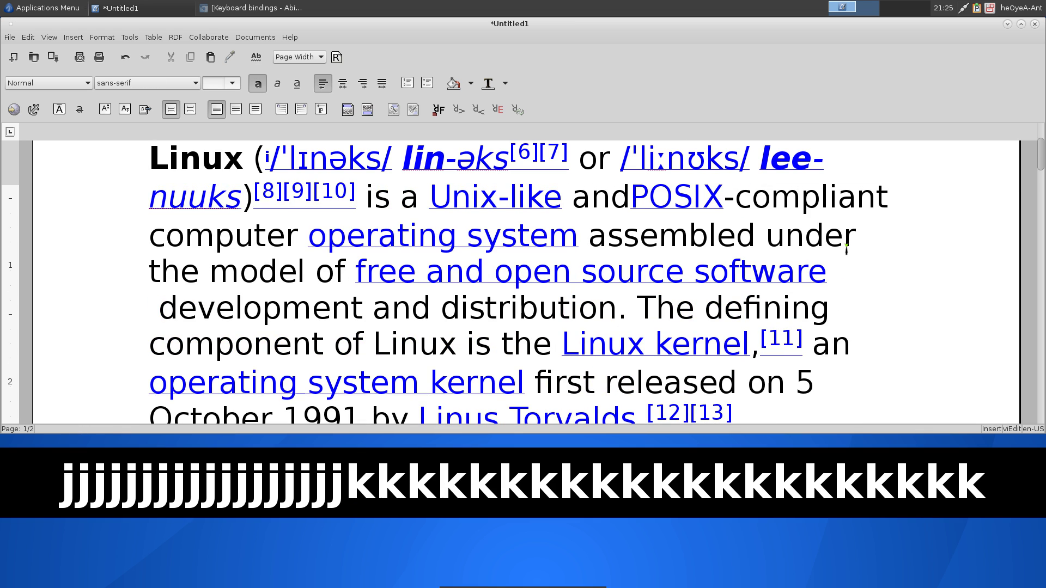
key(j)
key(j)
key(j)
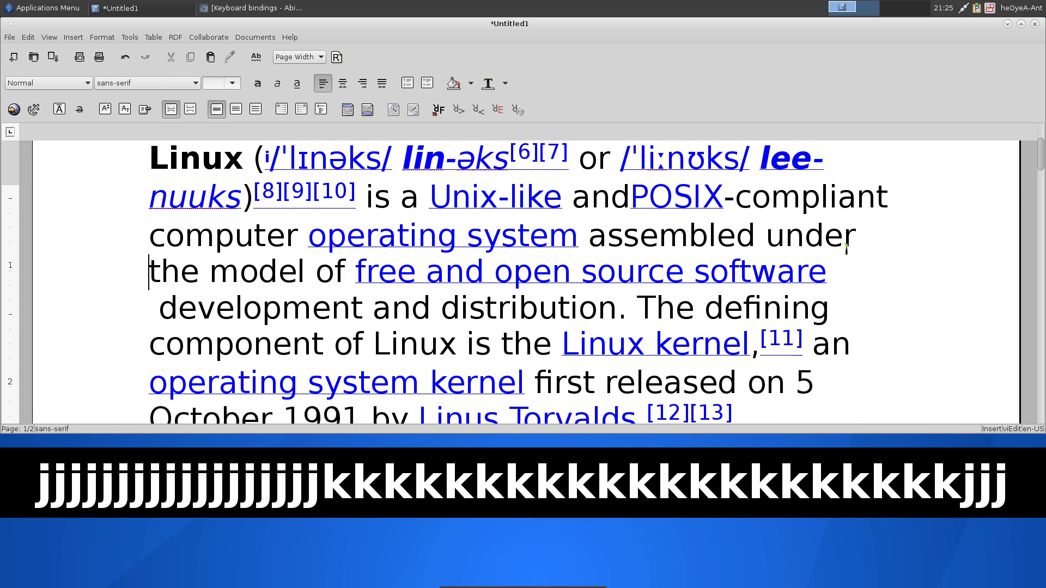
key(dollar)
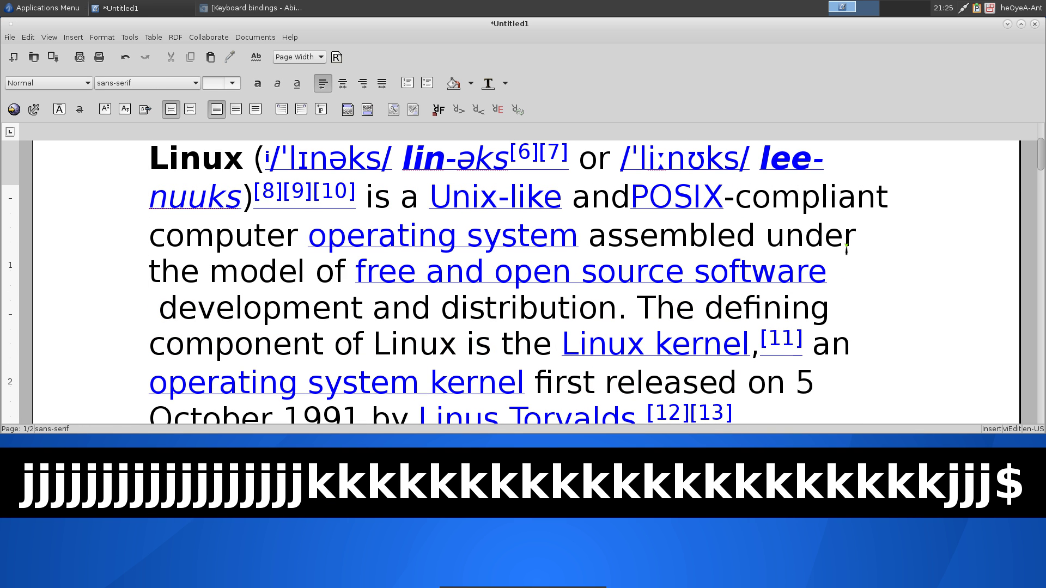
key(0)
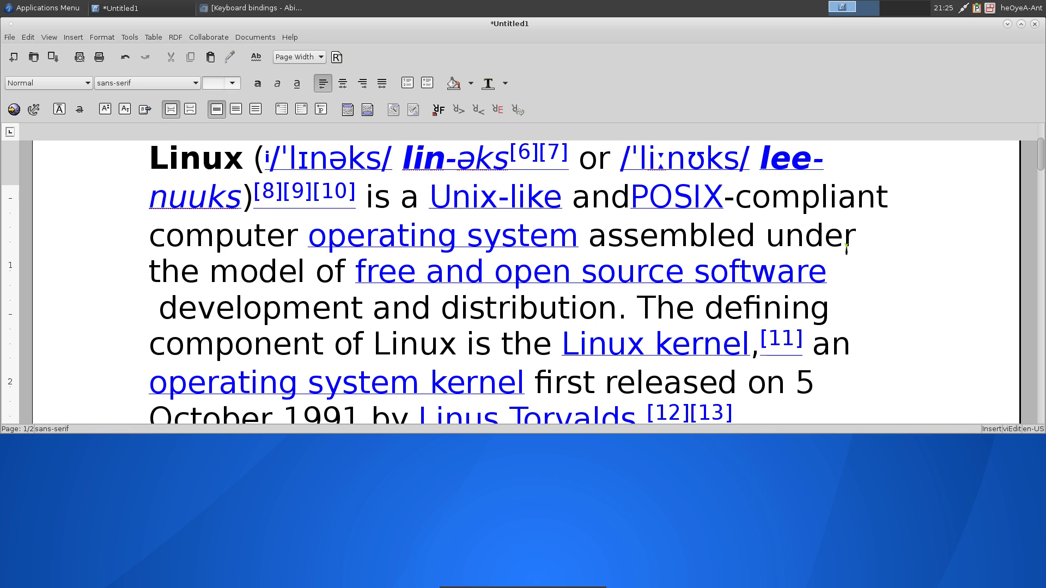
Step: Delete the free and open source software line with dd and insert blank lines before 'development and distribution'
key(d)
key(d)
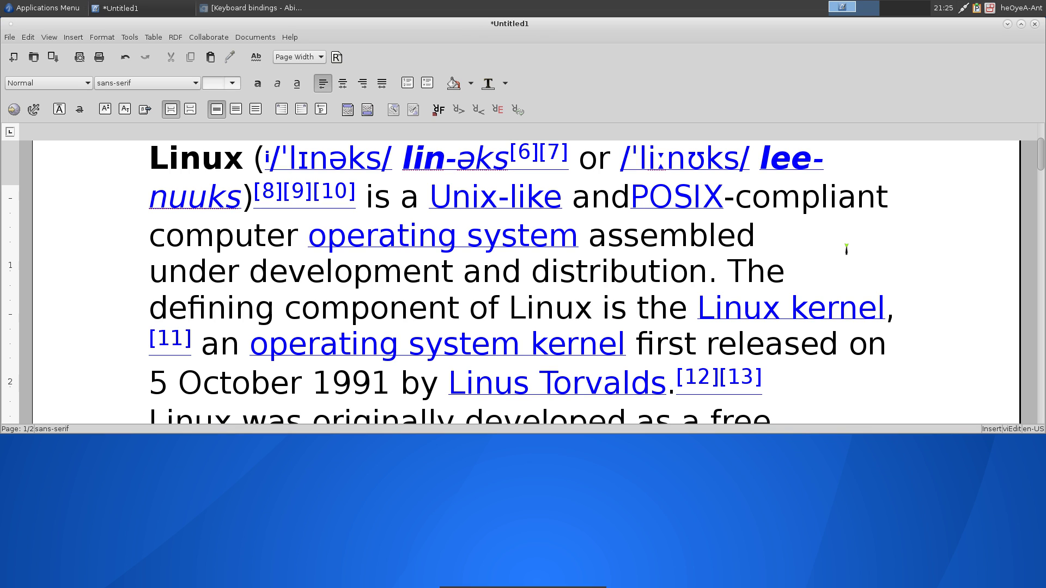
key(i)
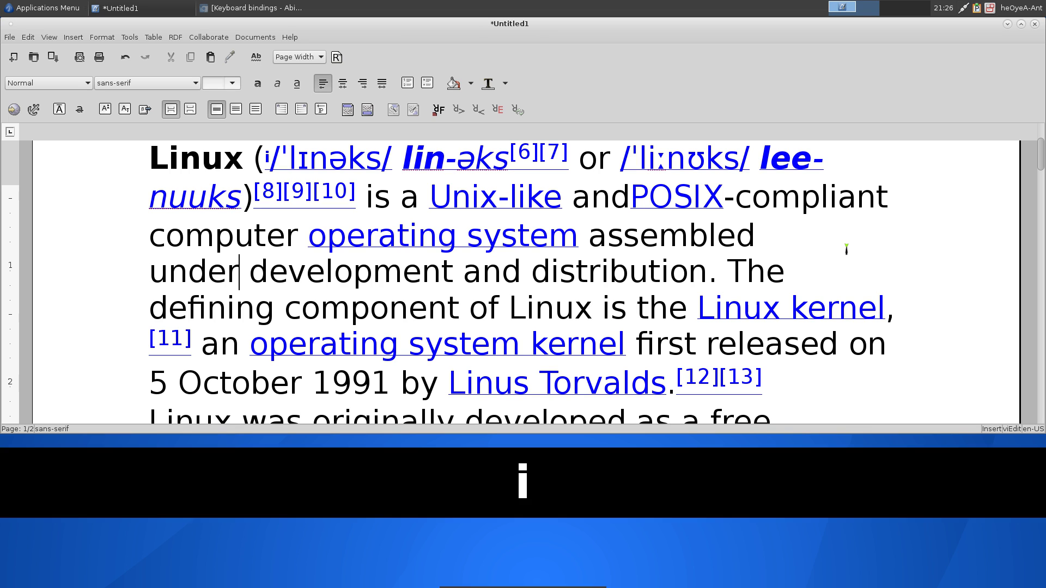
key(Return)
key(Return)
key(Return)
key(Return)
key(Return)
key(Return)
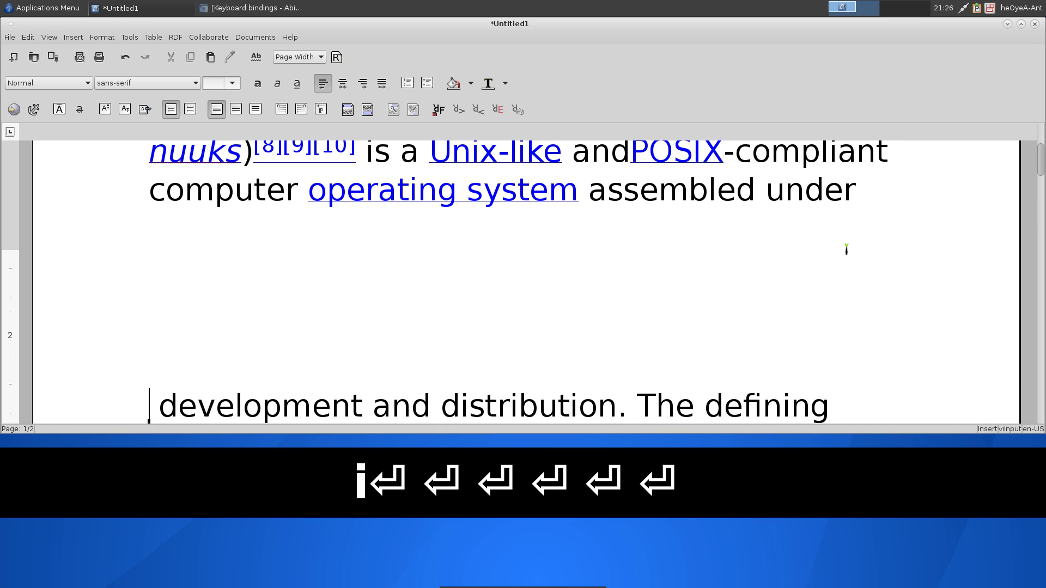
key(Escape)
key(k)
key(k)
key(k)
key(k)
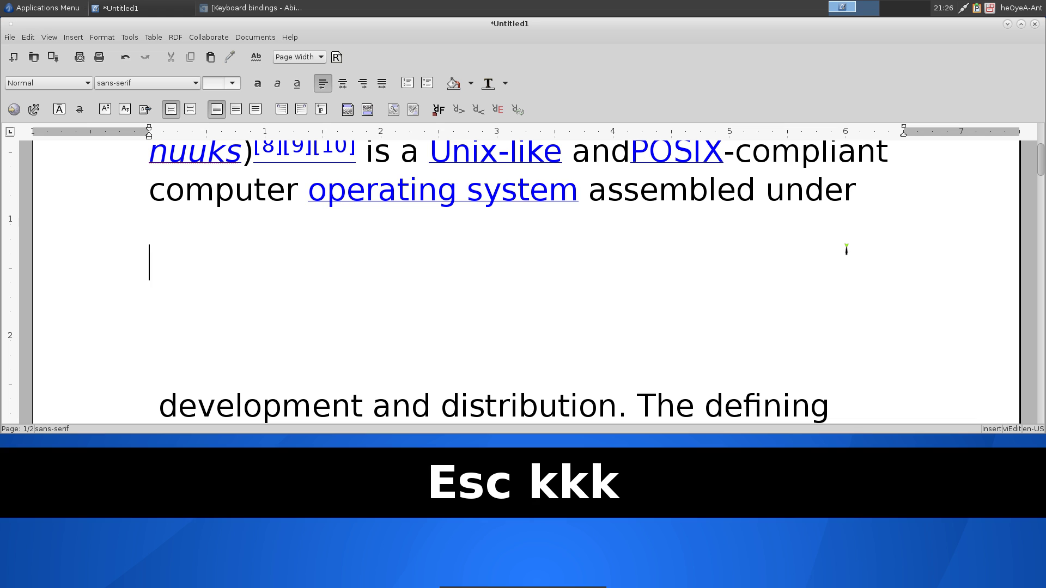
key(j)
key(j)
key(j)
key(j)
key(j)
key(j)
key(j)
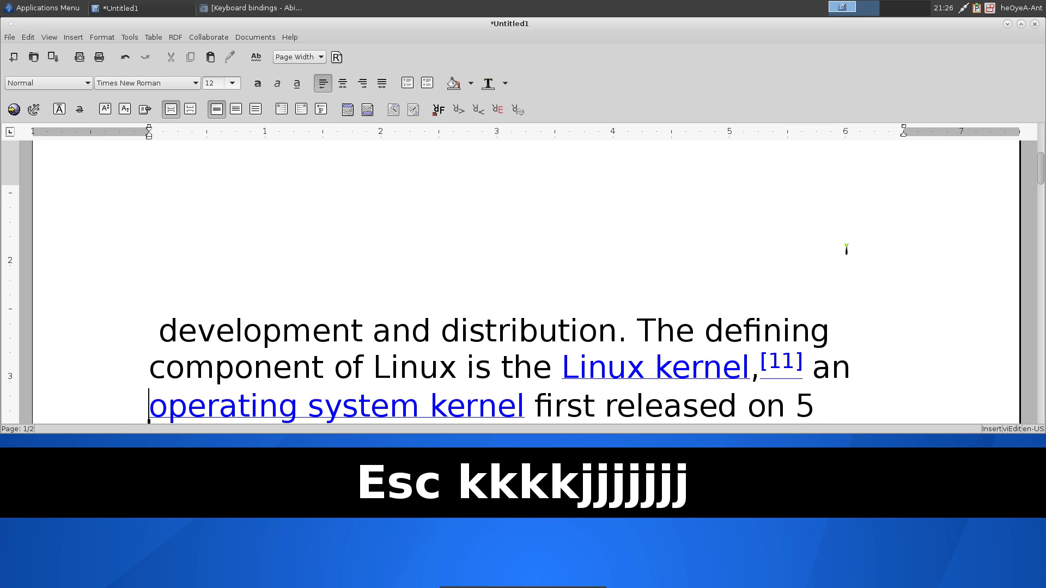
key(k)
key(k)
key(k)
key(k)
key(k)
key(k)
key(k)
key(k)
key(k)
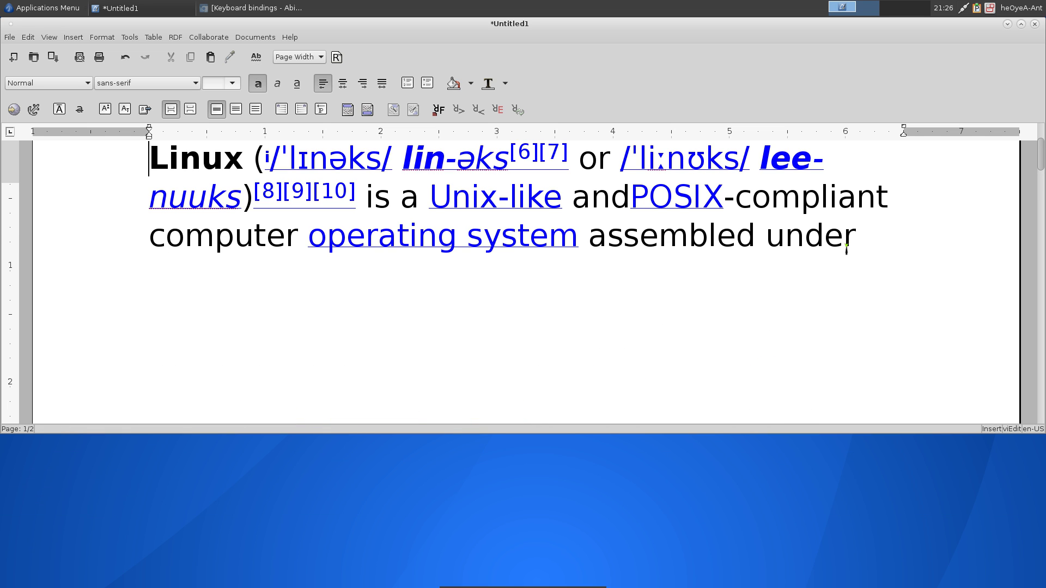
Step: Move onto the blank lines and cycle the key bindings from vi to default with F12
key(j)
key(j)
key(j)
key(j)
key(j)
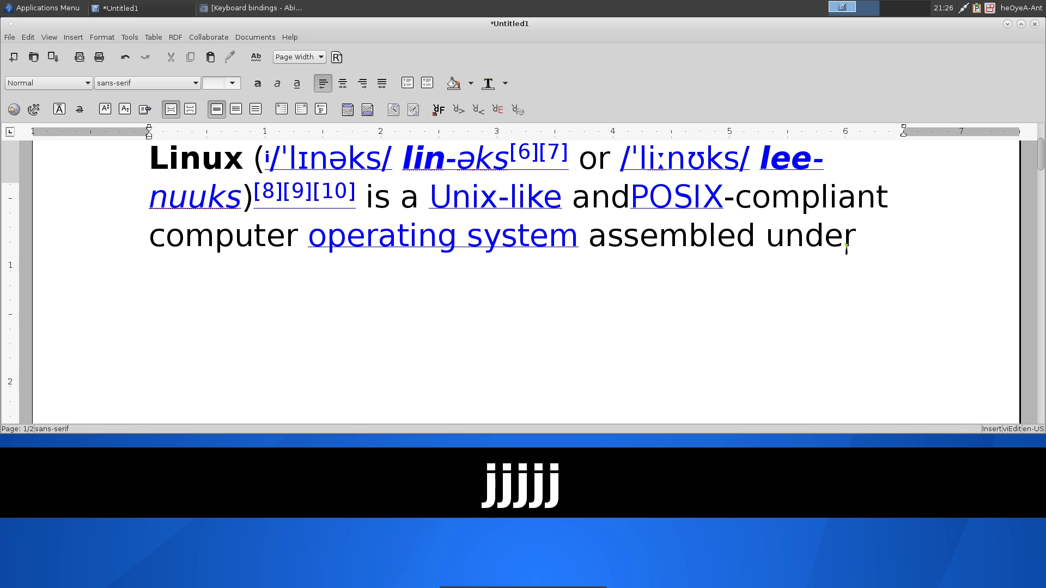
key(Escape)
key(Escape)
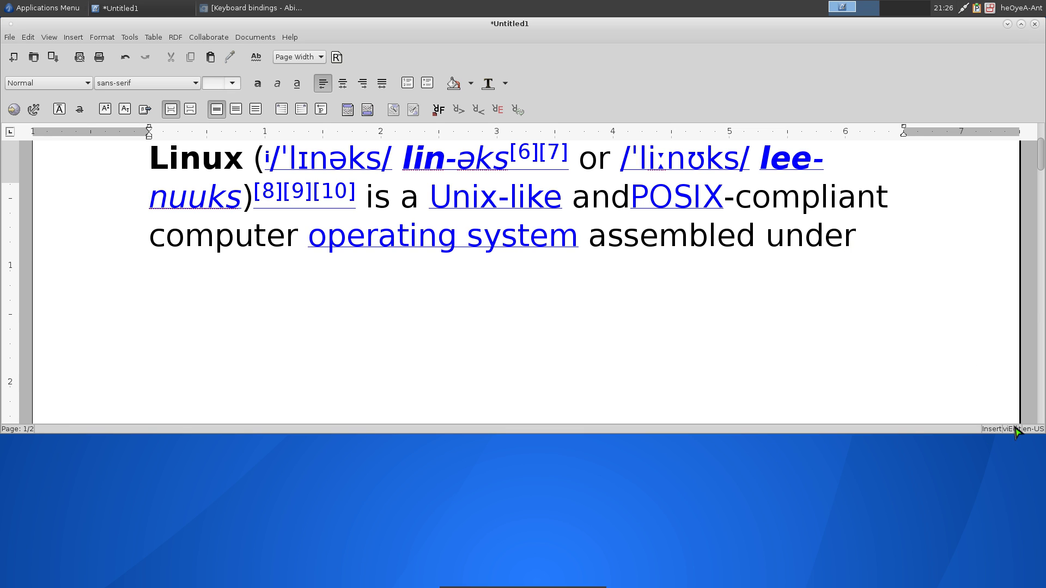
key(F12)
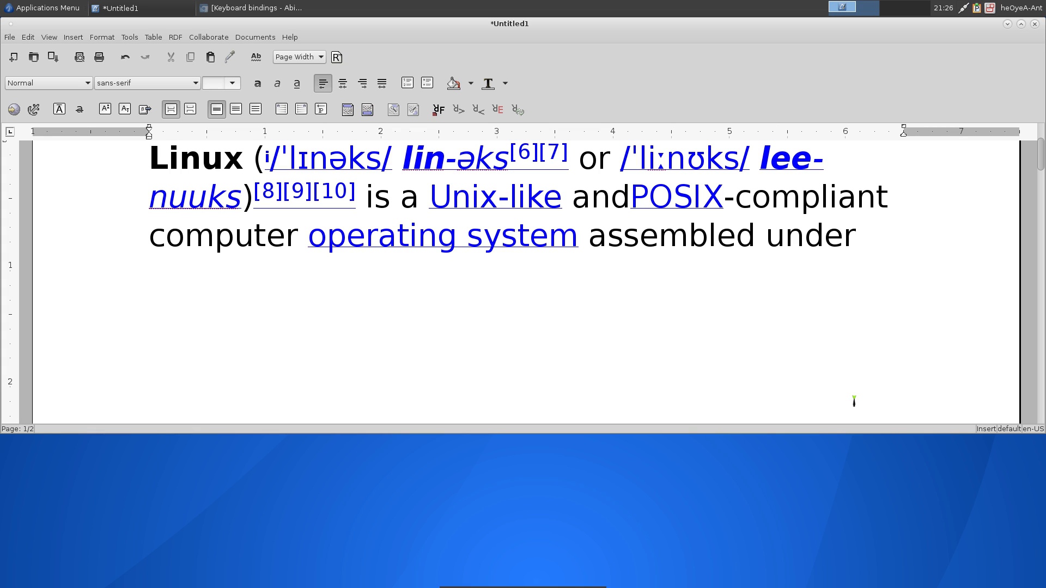
Step: Switch to Emacs key bindings with F12 and move down and up lines using Ctrl+n and Ctrl+p
key(F12)
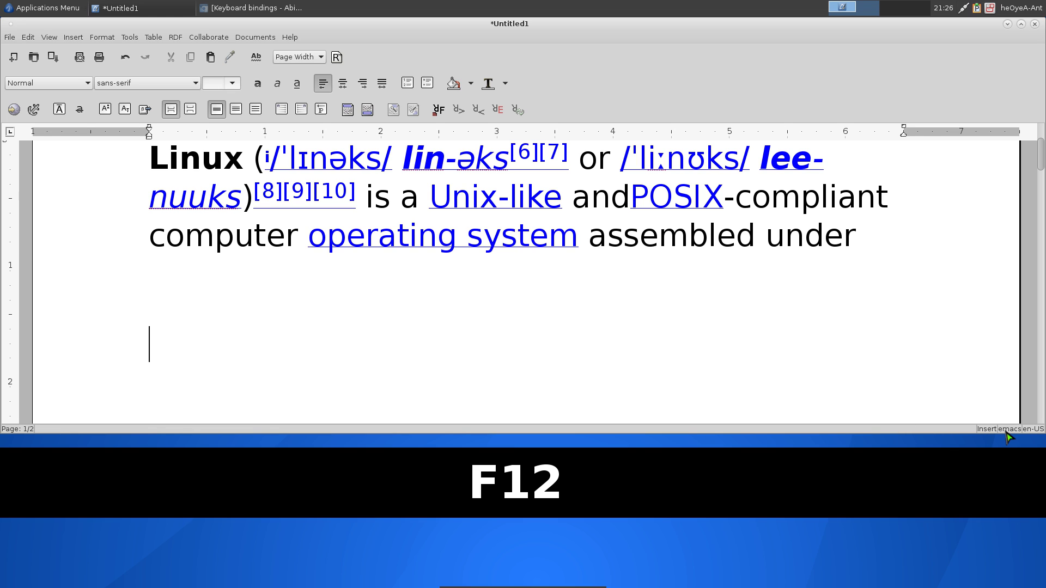
click(560, 328)
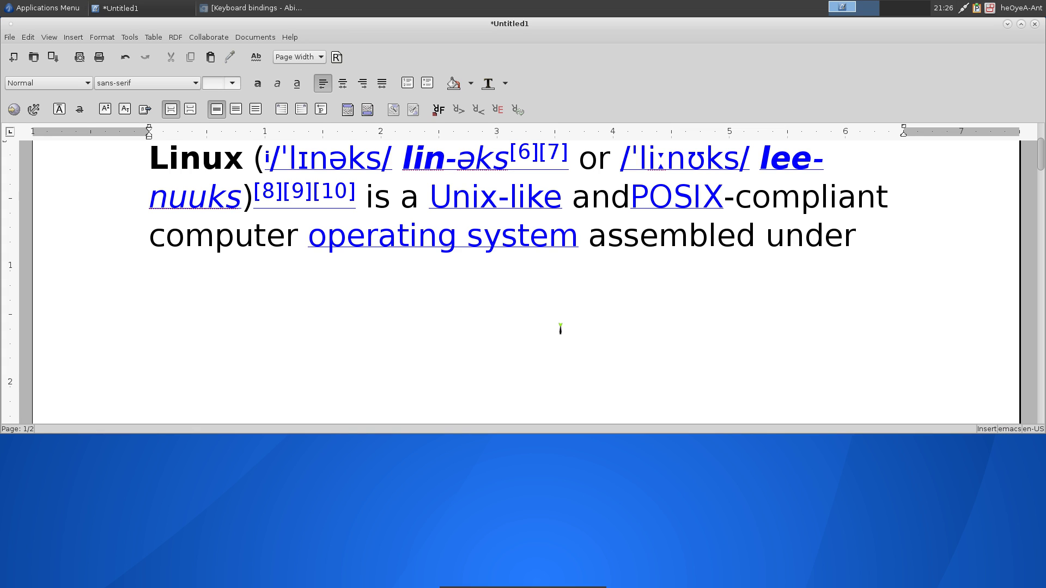
key(ctrl+n)
key(ctrl+n)
key(ctrl+n)
key(ctrl+n)
key(ctrl+n)
key(ctrl+n)
key(ctrl+n)
key(ctrl+n)
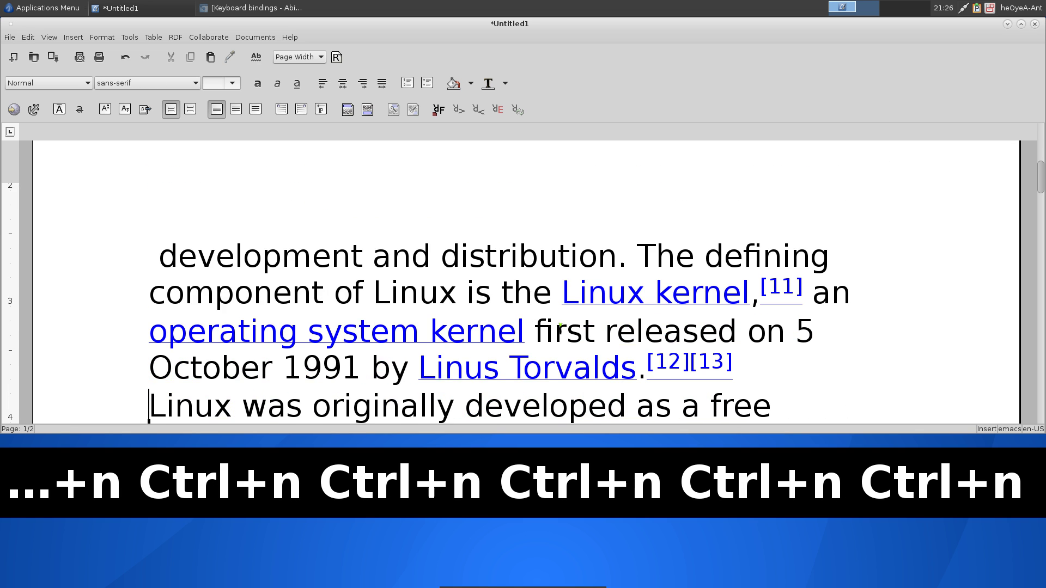
key(ctrl+p)
key(ctrl+p)
key(ctrl+p)
key(ctrl+p)
key(ctrl+p)
key(ctrl+p)
key(ctrl+p)
key(ctrl+p)
key(ctrl+p)
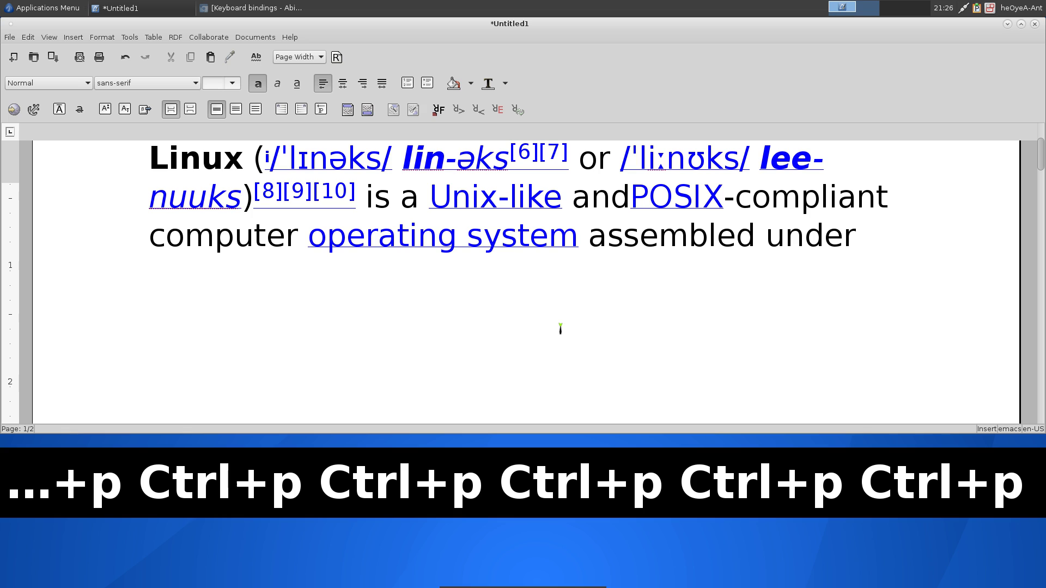
key(ctrl+n)
key(ctrl+n)
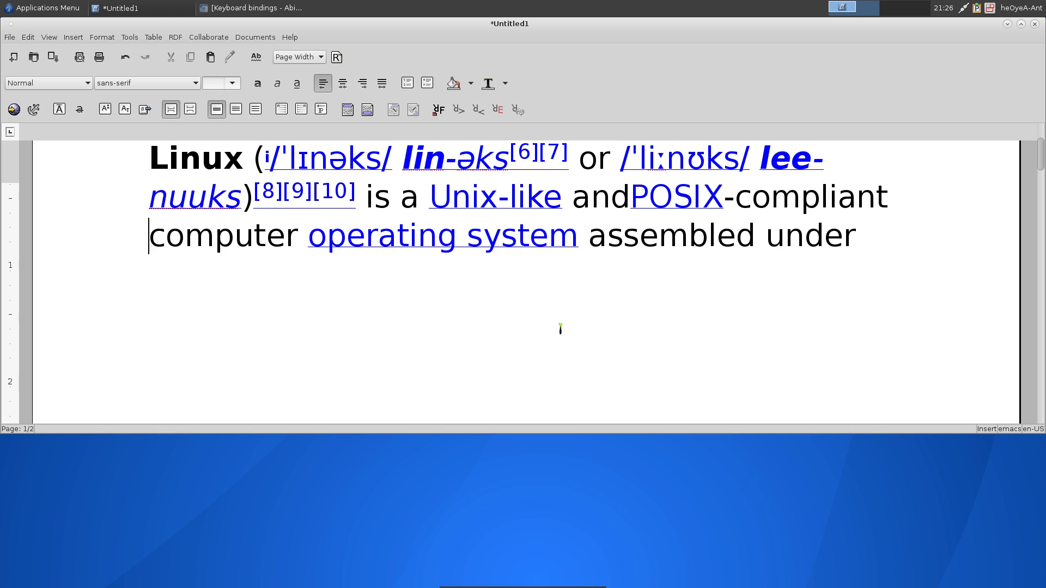
Step: Step forward and back through the word 'computer' with Ctrl+f and Ctrl+b
key(ctrl+f)
key(ctrl+f)
key(ctrl+f)
key(ctrl+f)
key(ctrl+f)
key(ctrl+f)
key(ctrl+f)
key(ctrl+f)
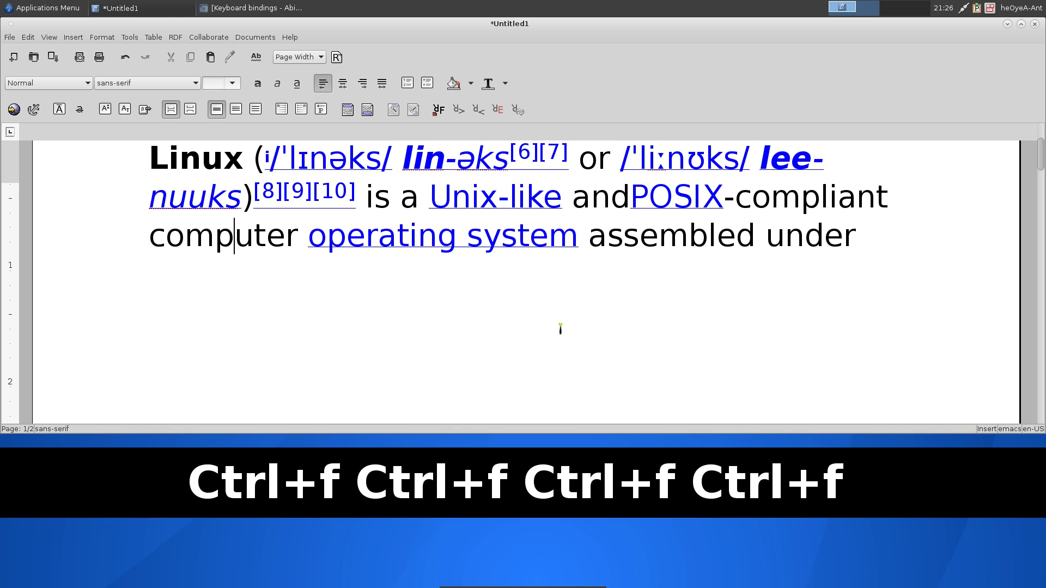
key(ctrl+f)
key(ctrl+f)
key(ctrl+f)
key(ctrl+f)
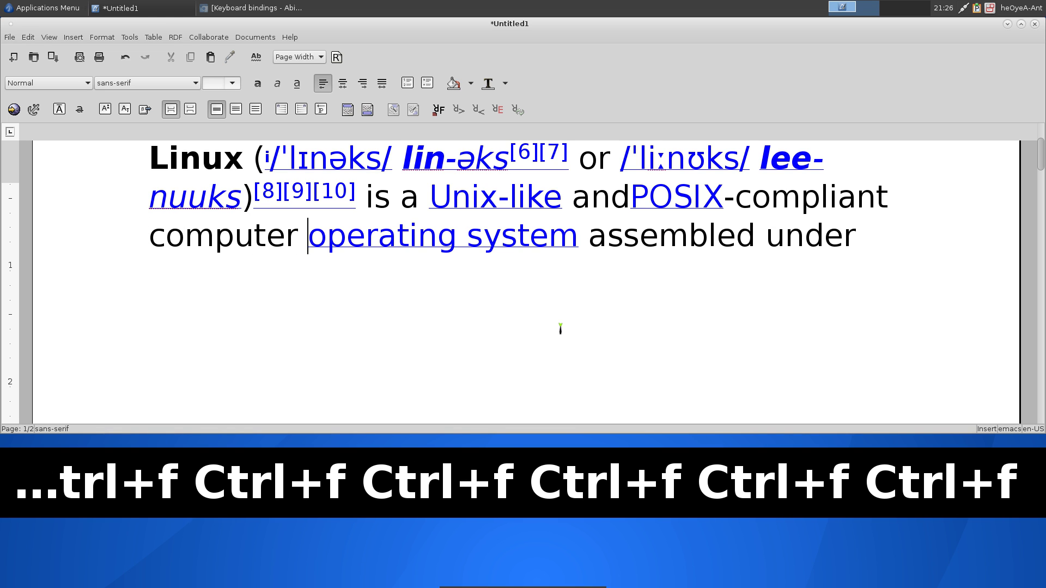
key(ctrl+b)
key(ctrl+b)
key(ctrl+b)
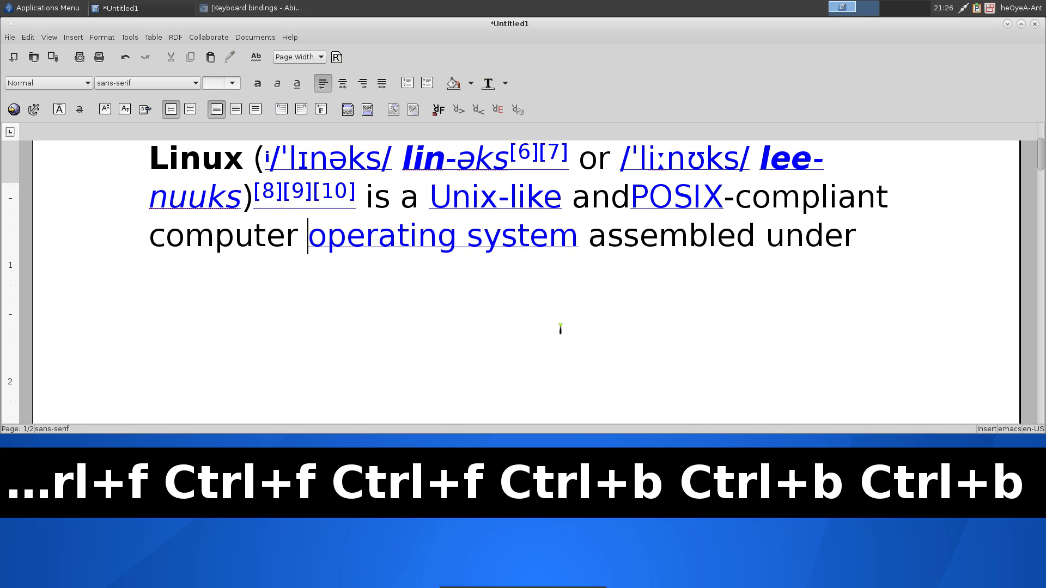
key(ctrl+b)
key(ctrl+b)
key(ctrl+b)
key(ctrl+b)
key(ctrl+b)
key(ctrl+b)
key(ctrl+b)
key(ctrl+b)
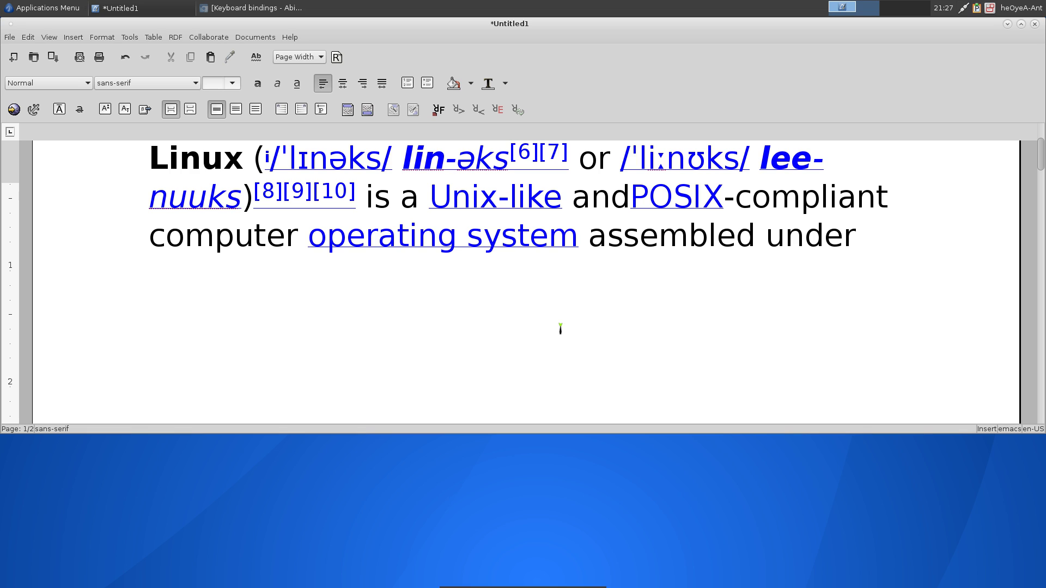
Step: Return to vi bindings with F12, type test letters 'dfjsdkfdskjfdsjkdk', then delete that line with dd
key(F12)
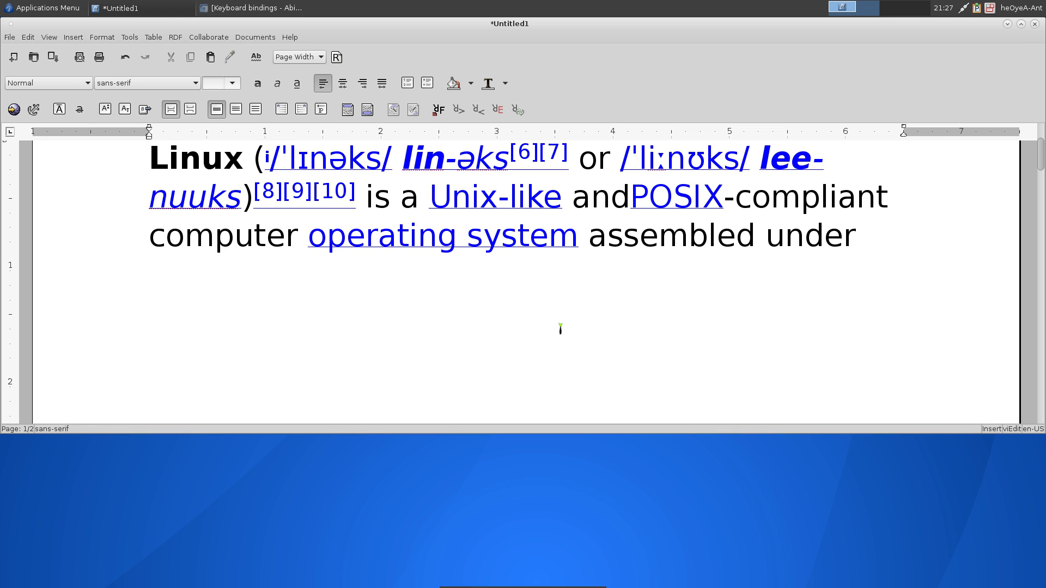
key(j)
key(j)
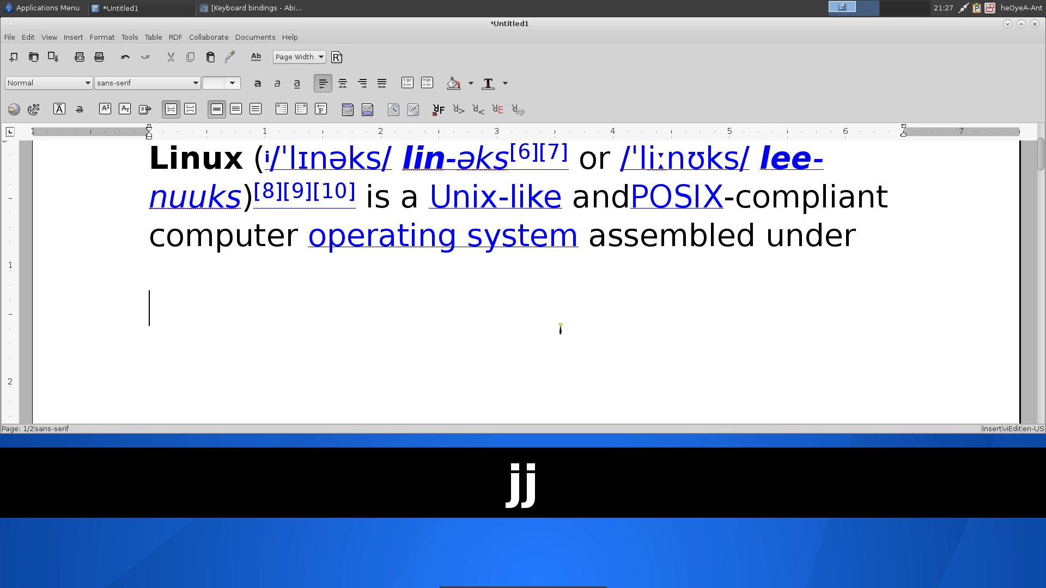
key(i)
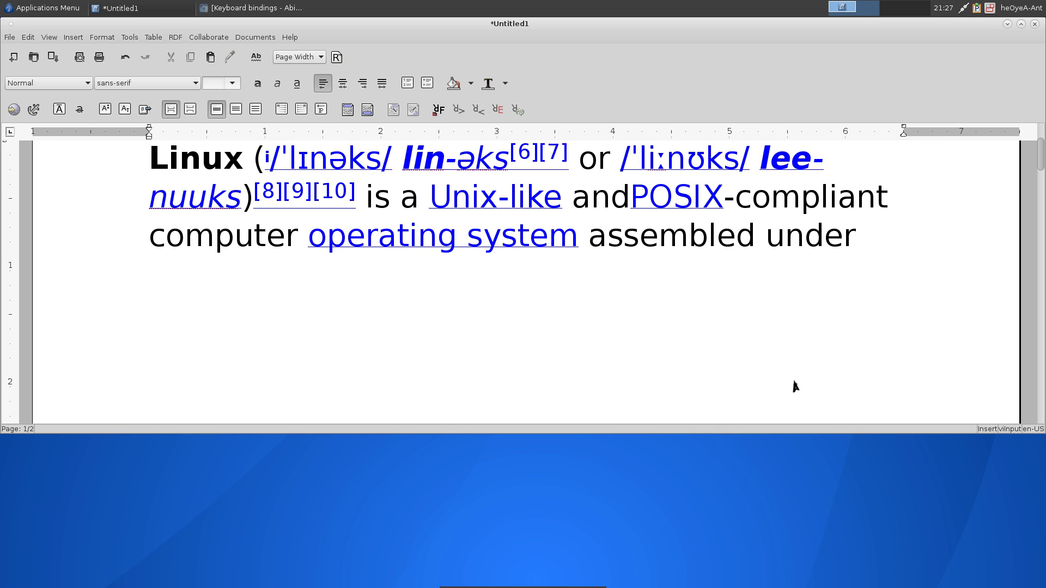
text(dfjsdkfdskjfdsjkdk)
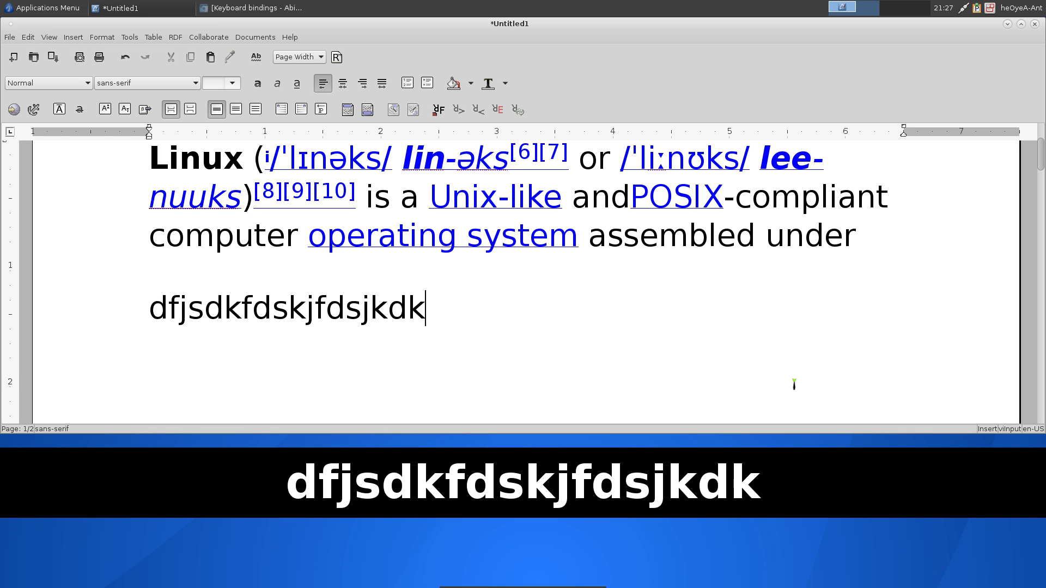
key(Escape)
key(d)
key(d)
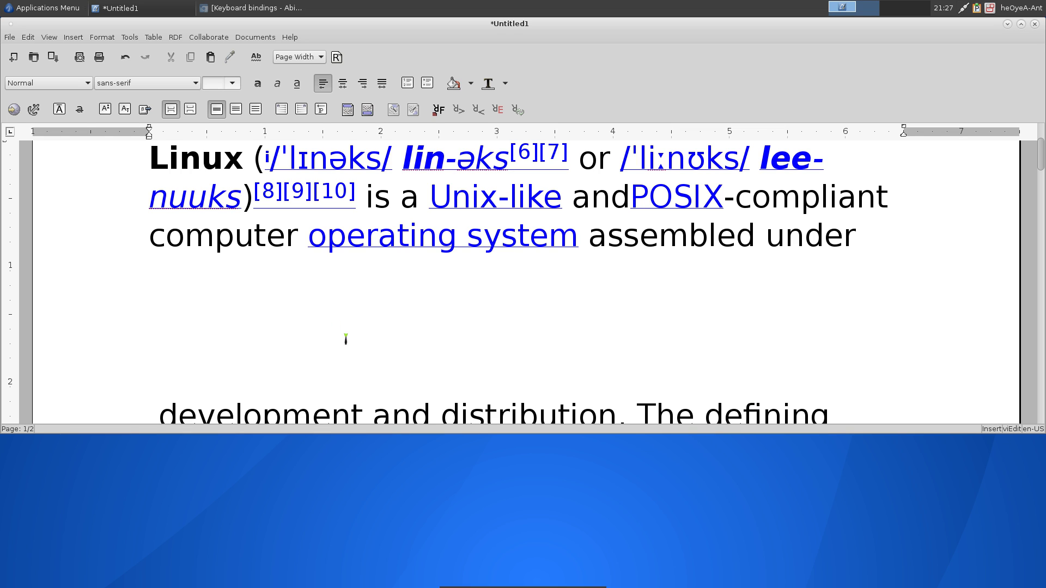
Step: Select the word 'computer' and colour it red from the toolbar text colour list
drag(299, 235, 148, 250)
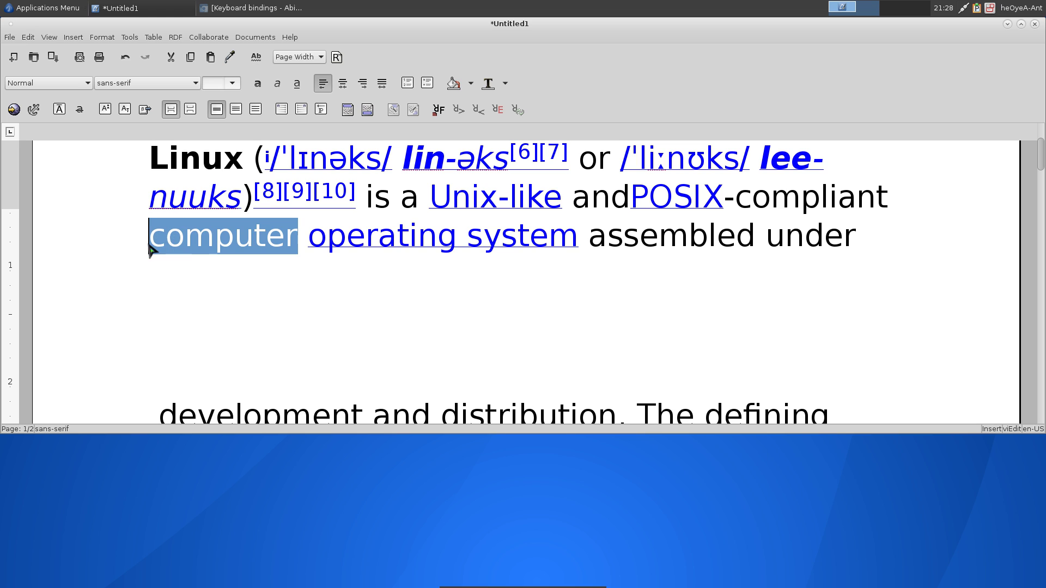
click(505, 83)
click(262, 295)
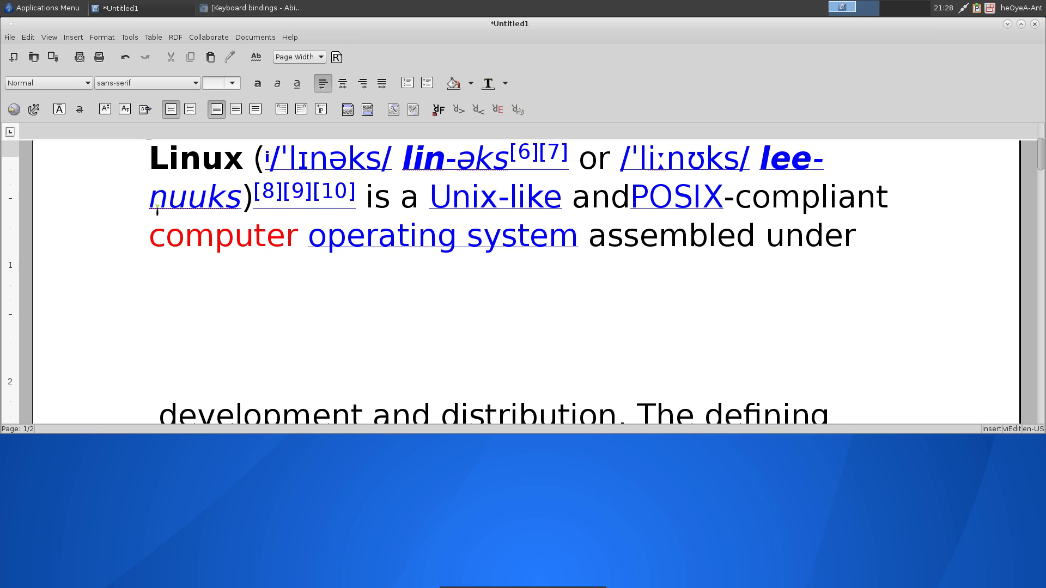
Step: Close Untitled1 via File > Close, choosing Close Without Saving
click(11, 38)
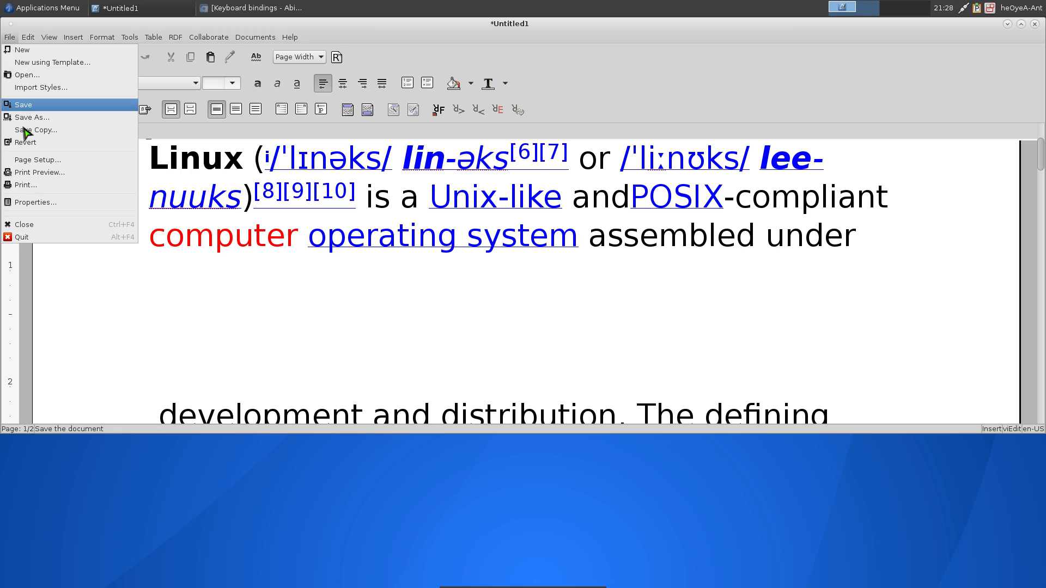
click(51, 237)
click(464, 275)
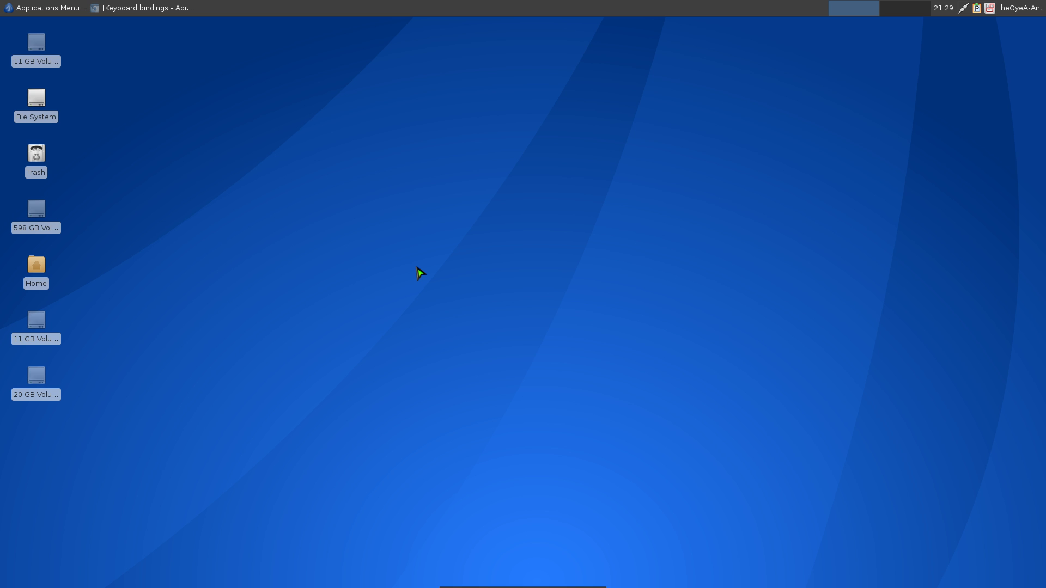
Step: Drop down the terminal and switch to tmux window 1 showing the Vim notes
key(F1)
key(ctrl+a)
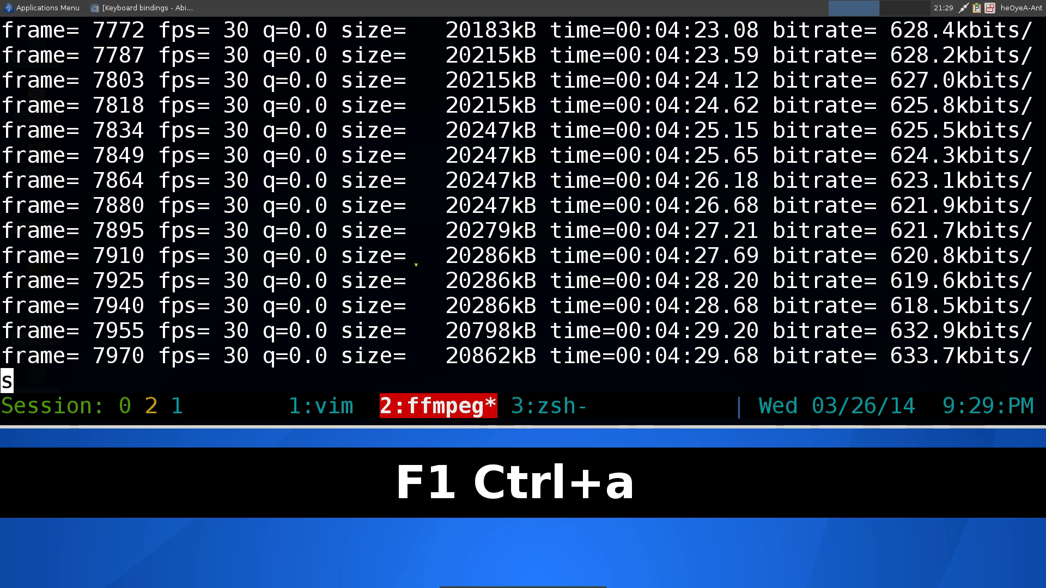
key(1)
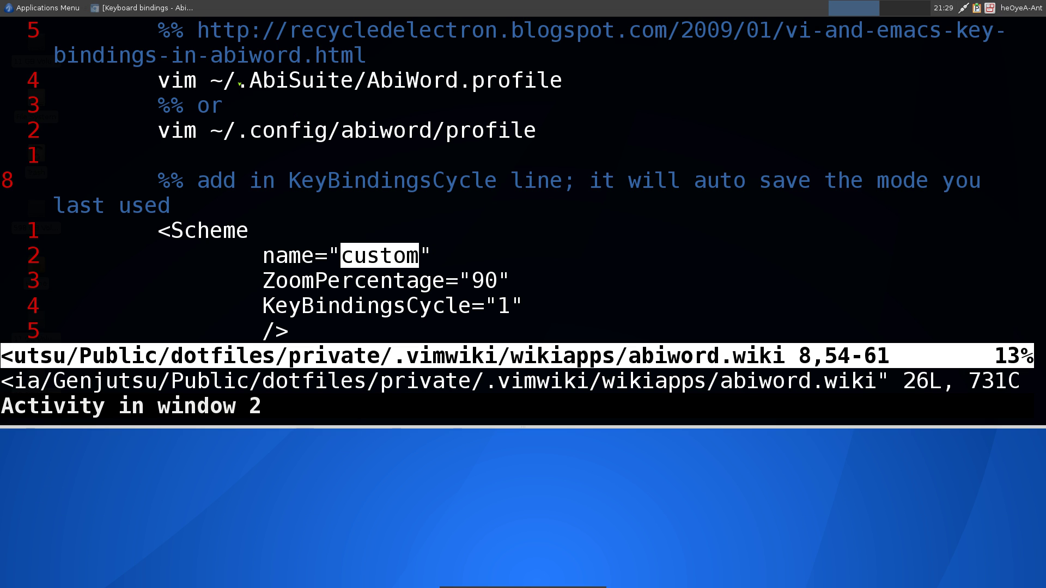
Step: Highlight the profile paths .AbiSuite/AbiWord.profile and .config/abiword/profile in the notes
drag(237, 82, 350, 84)
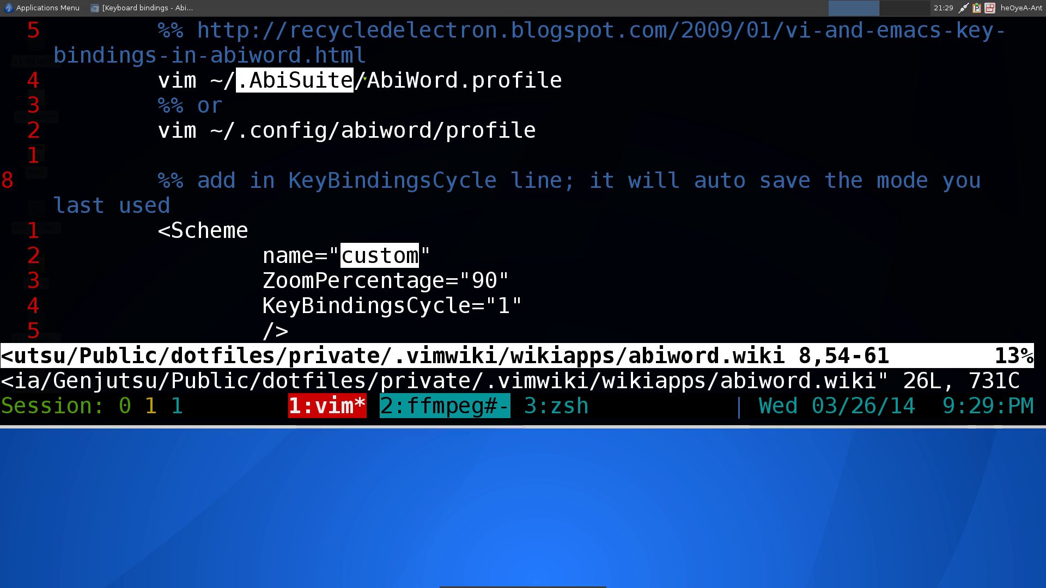
drag(364, 81, 562, 81)
click(467, 106)
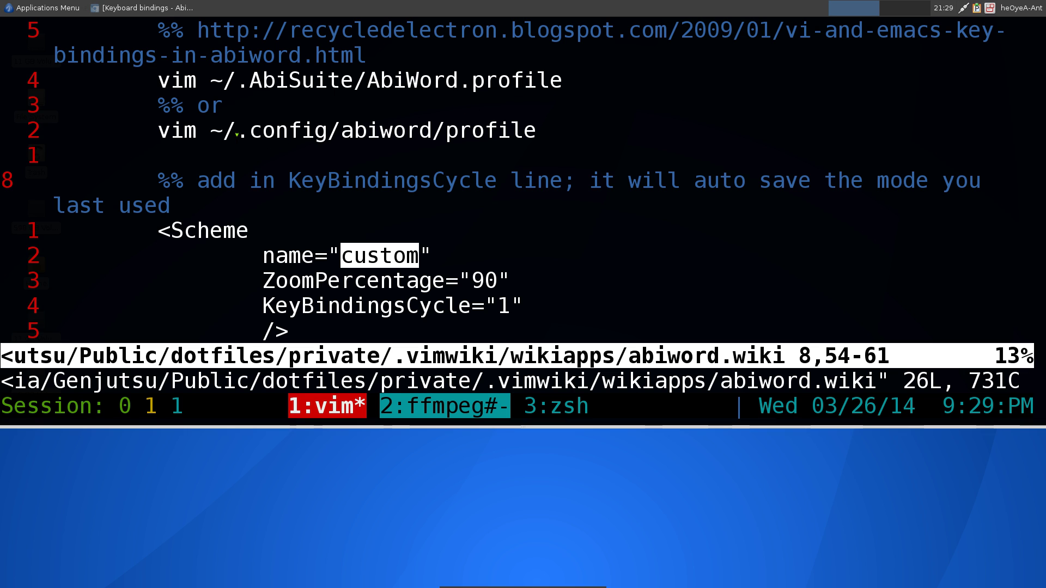
double_click(239, 134)
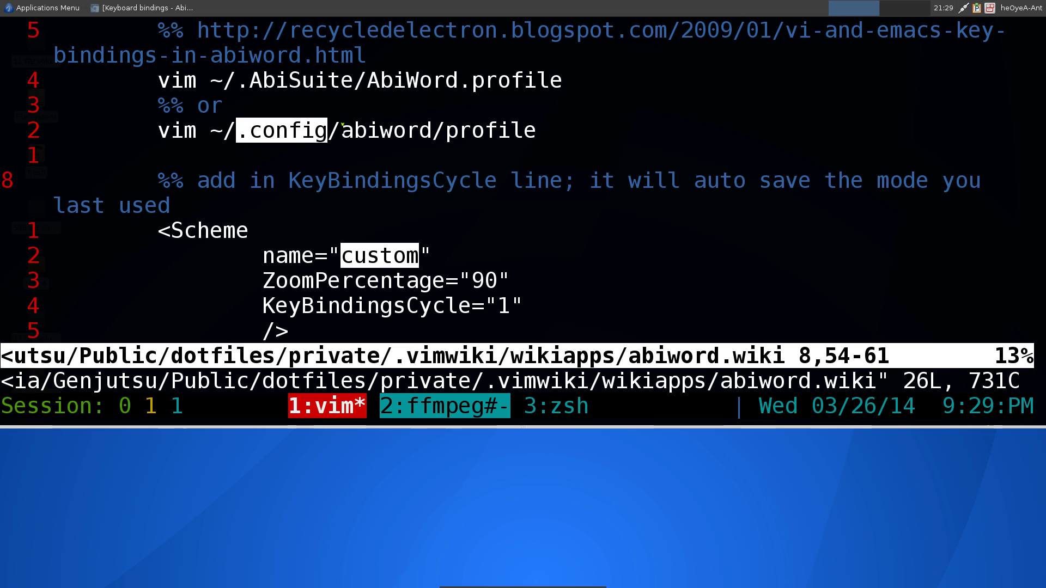
drag(342, 129, 530, 133)
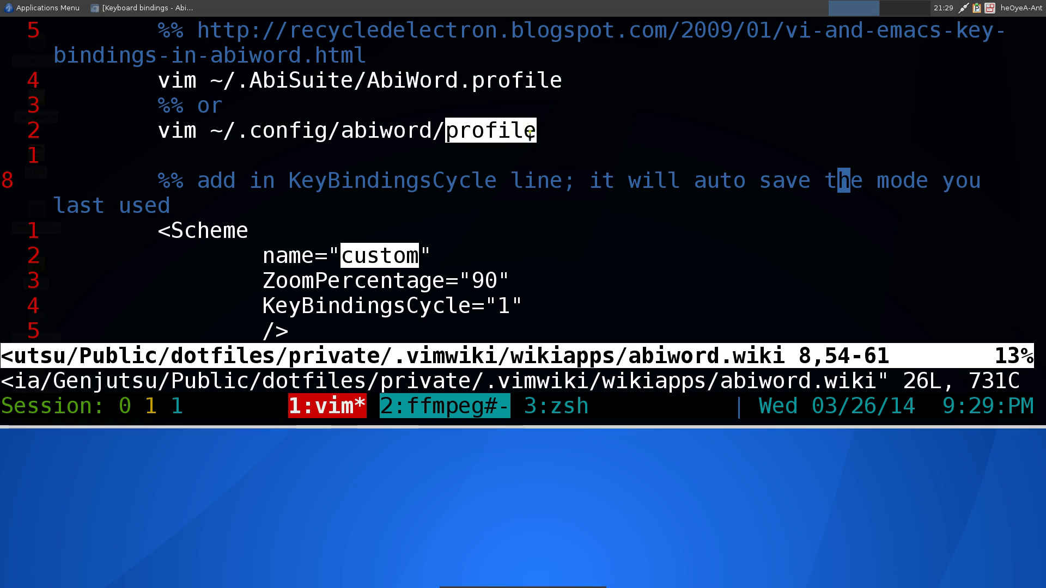
click(531, 132)
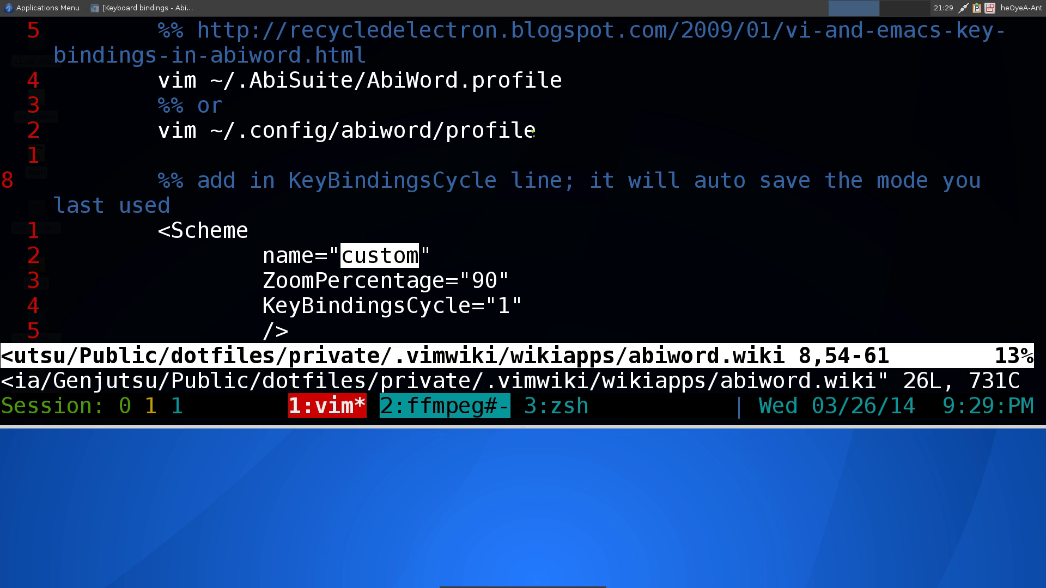
Step: Switch to the zsh window, clear it and list ~/.config/abiword to find the profile file
key(ctrl+a)
key(3)
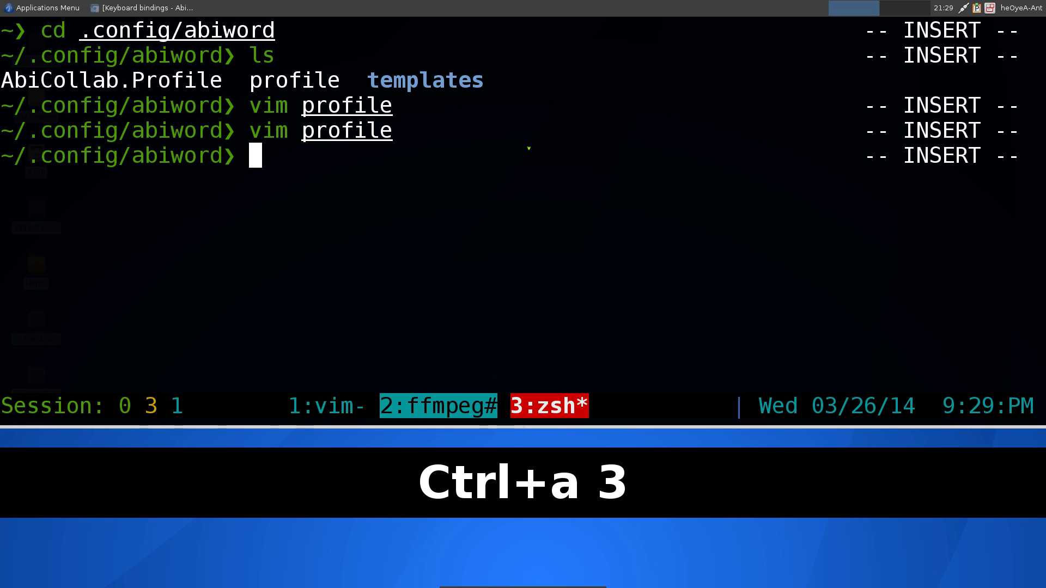
key(ctrl+l)
text(ls)
key(Return)
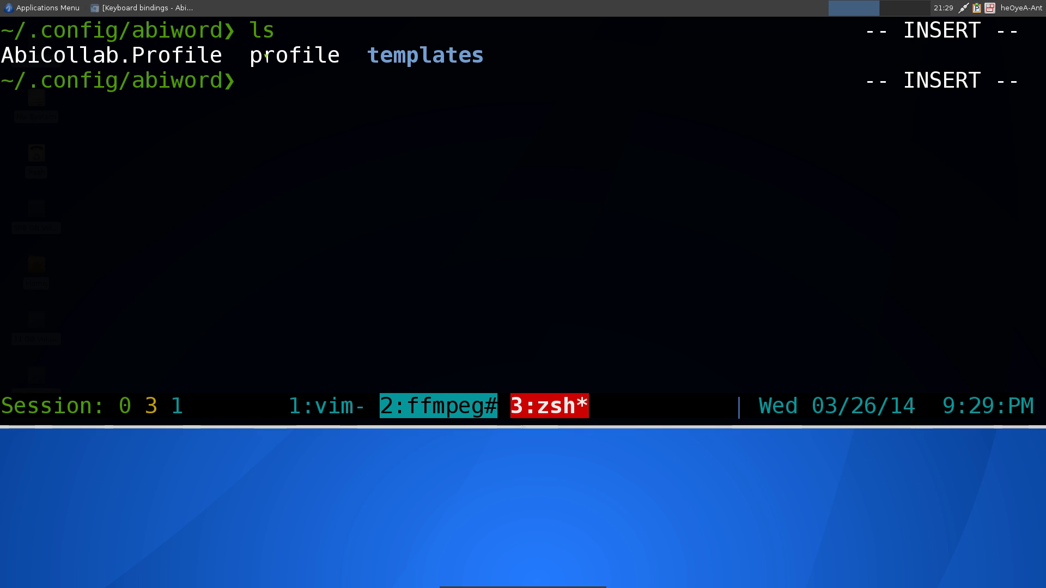
drag(250, 55, 339, 54)
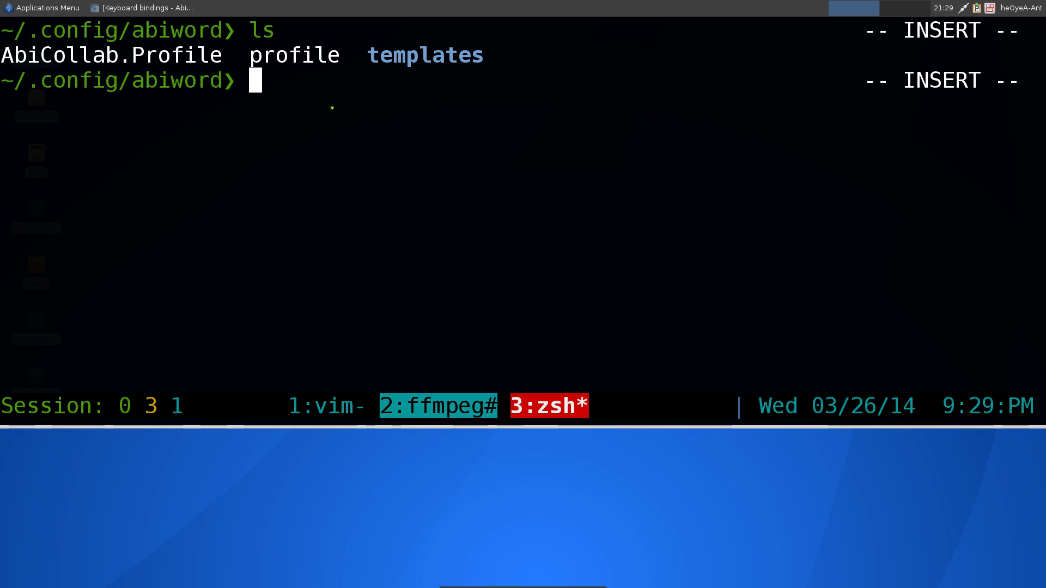
Step: Open the profile in Vim and highlight the _custom_ scheme's KeyBindingsCycle="1" and viEdit settings
text(vim pro)
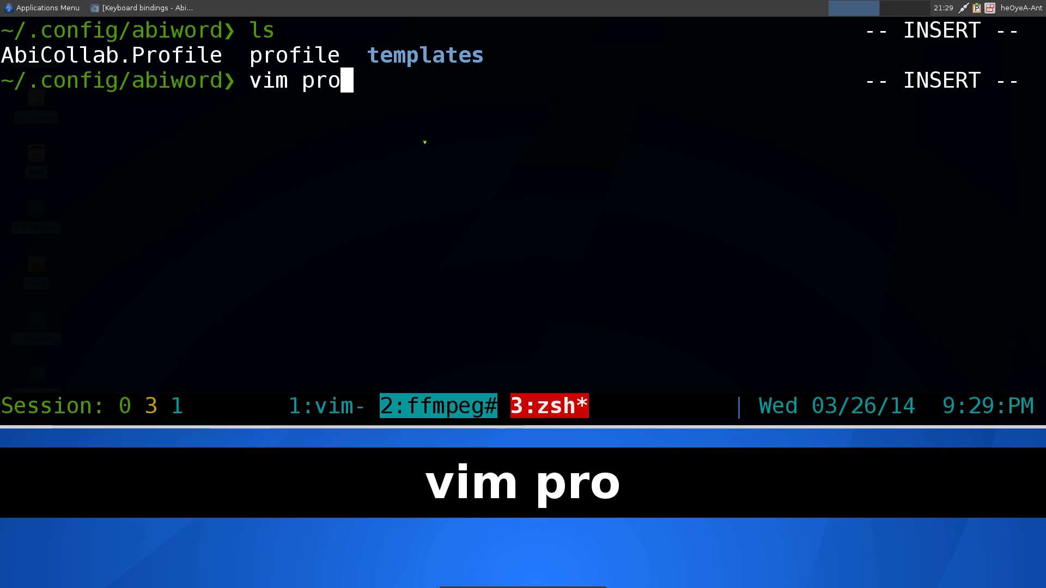
key(Tab)
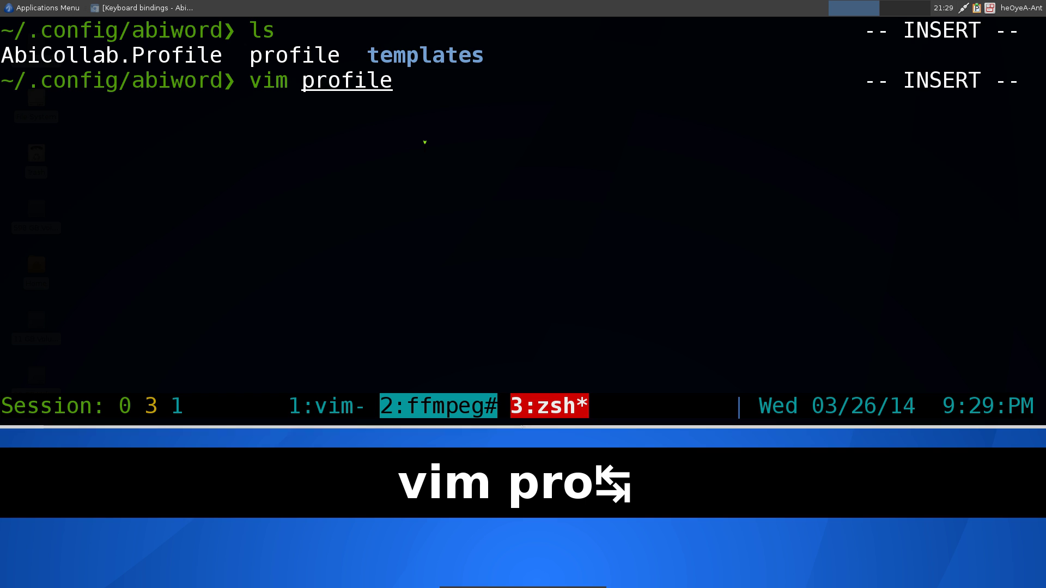
key(Return)
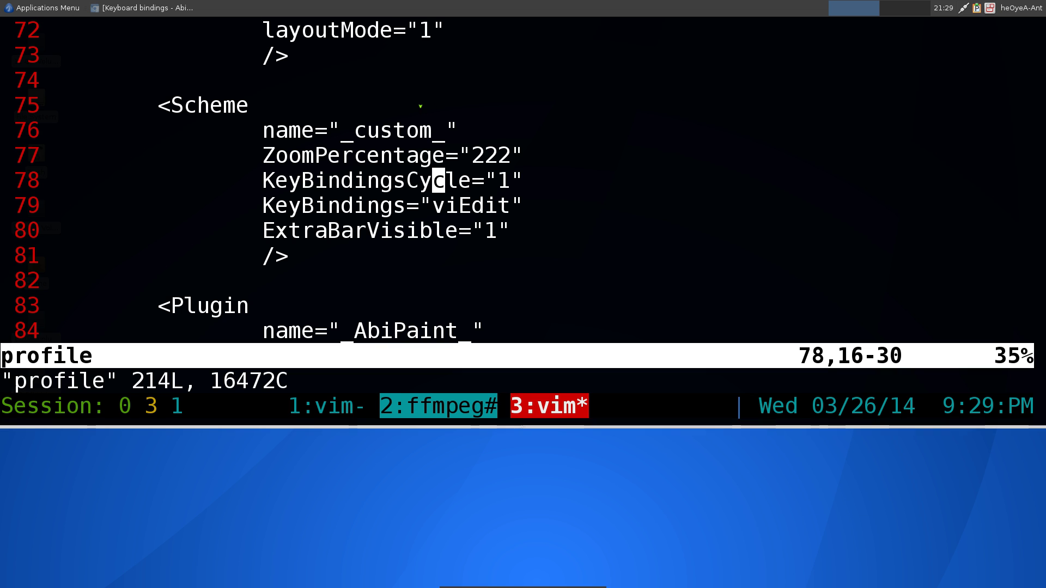
drag(157, 103, 460, 130)
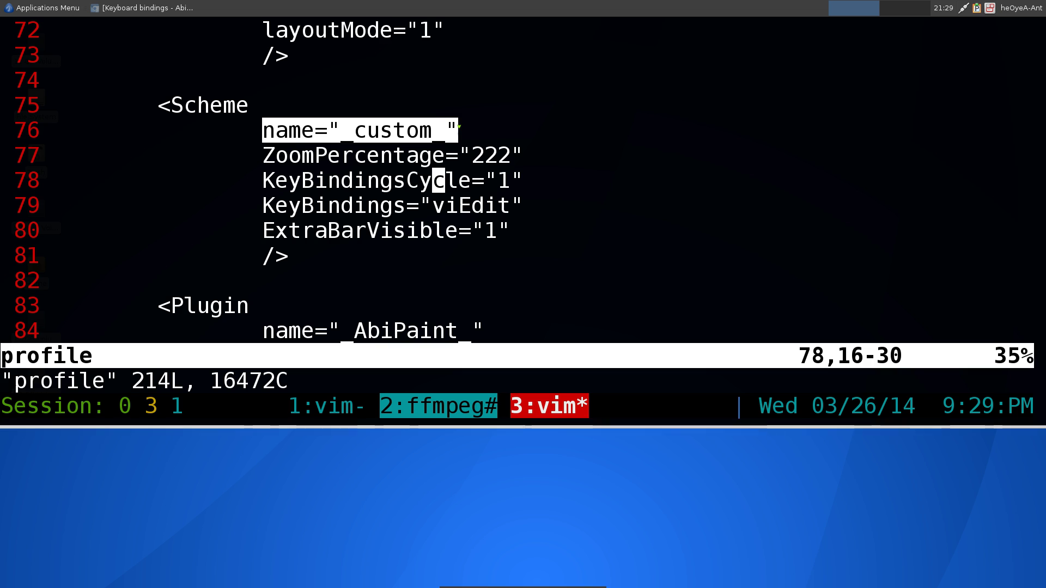
click(531, 168)
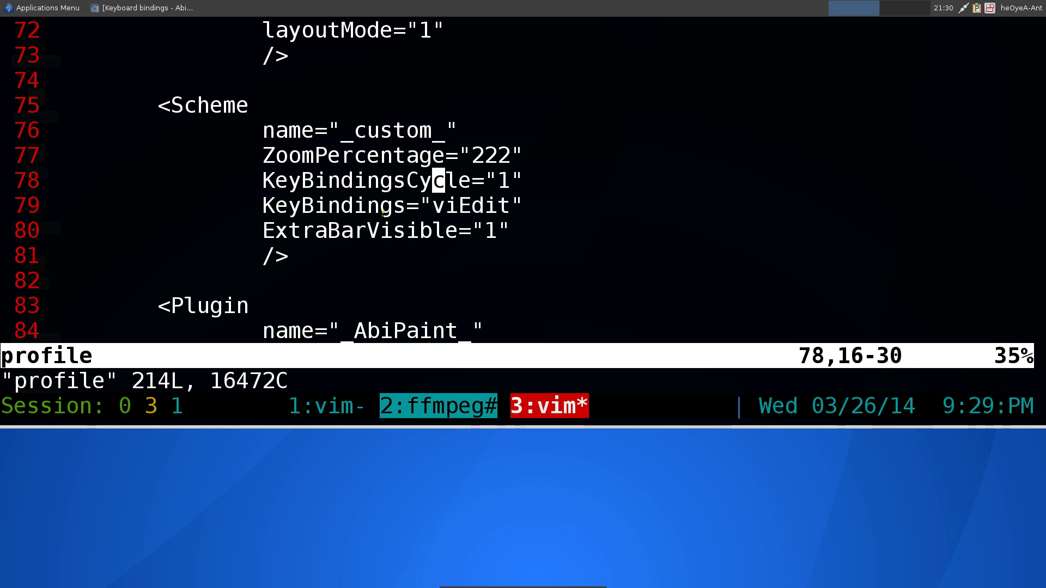
drag(258, 179, 524, 180)
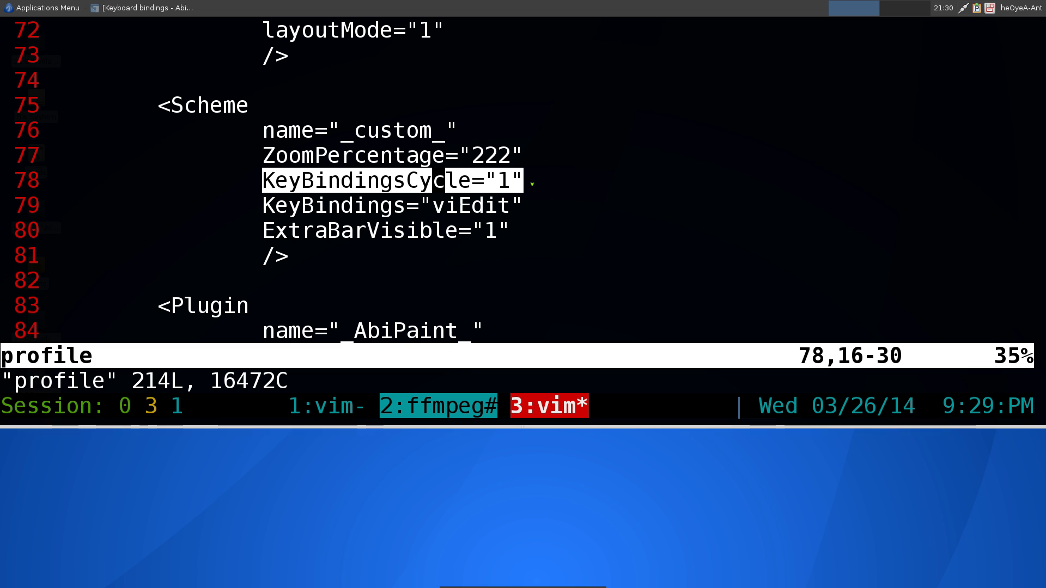
drag(433, 206, 502, 207)
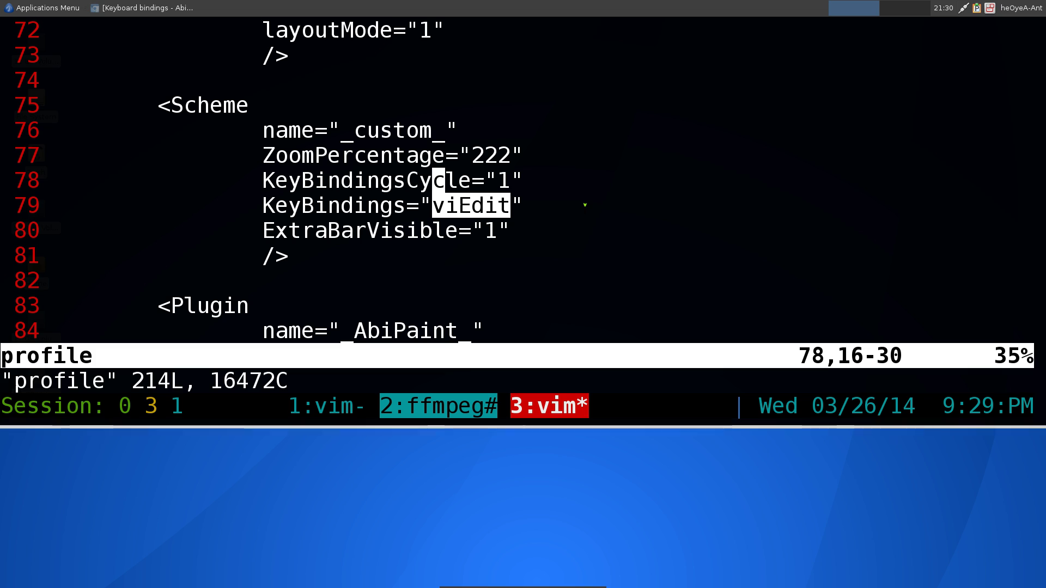
click(434, 205)
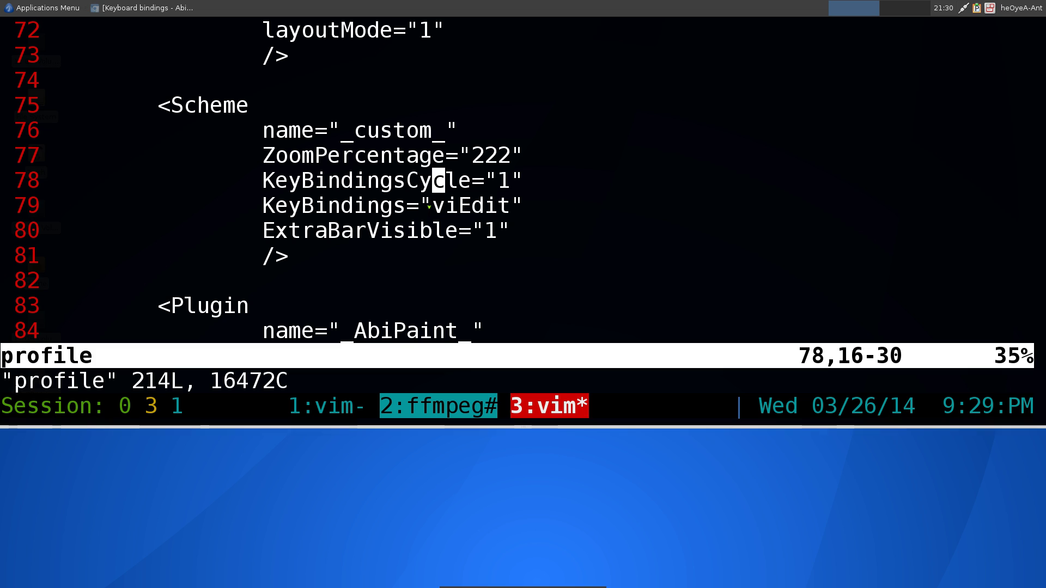
drag(434, 205, 508, 206)
click(507, 206)
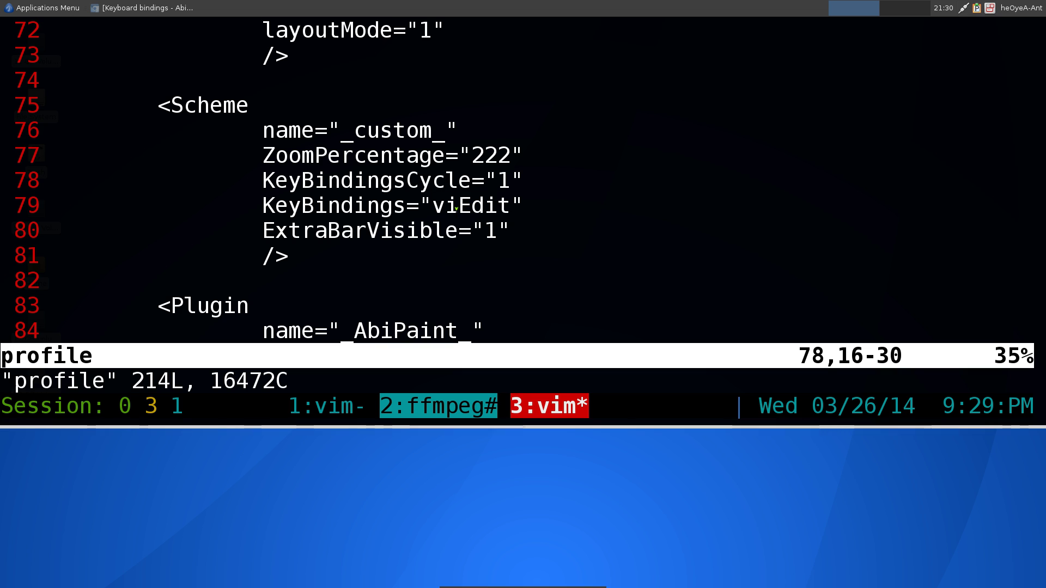
drag(434, 206, 510, 206)
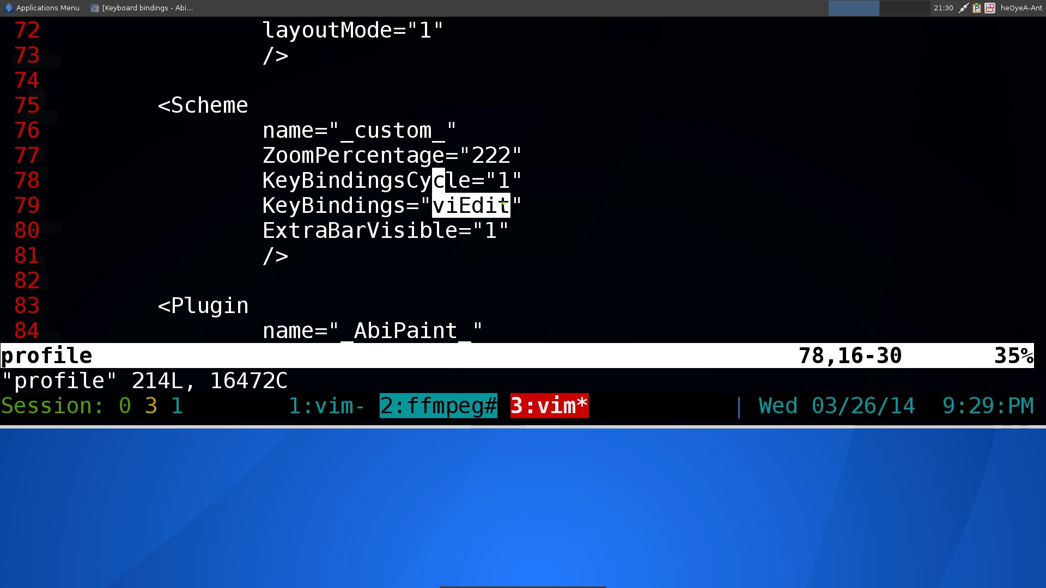
click(484, 206)
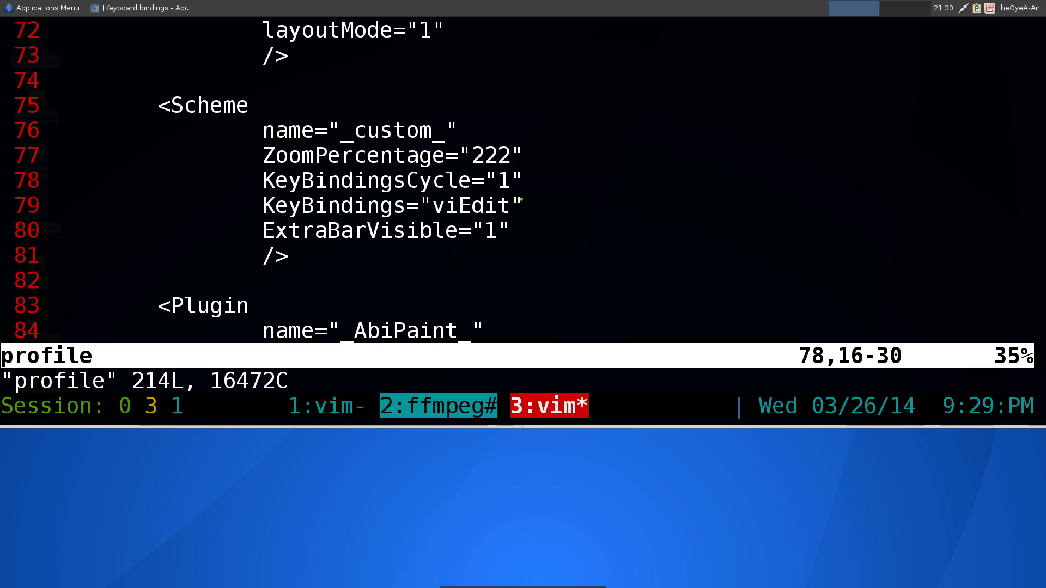
drag(322, 206, 518, 206)
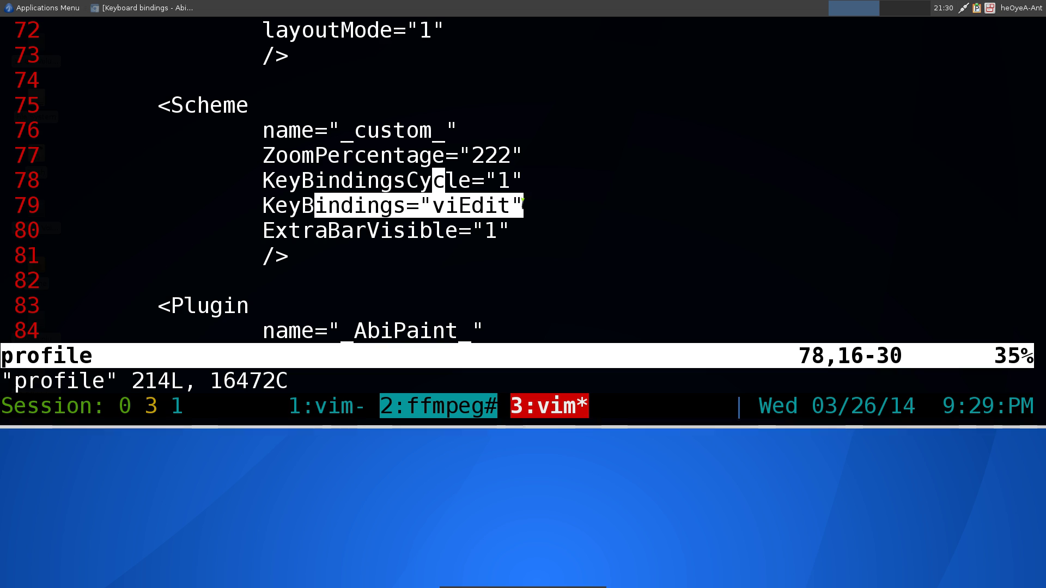
click(435, 206)
double_click(436, 206)
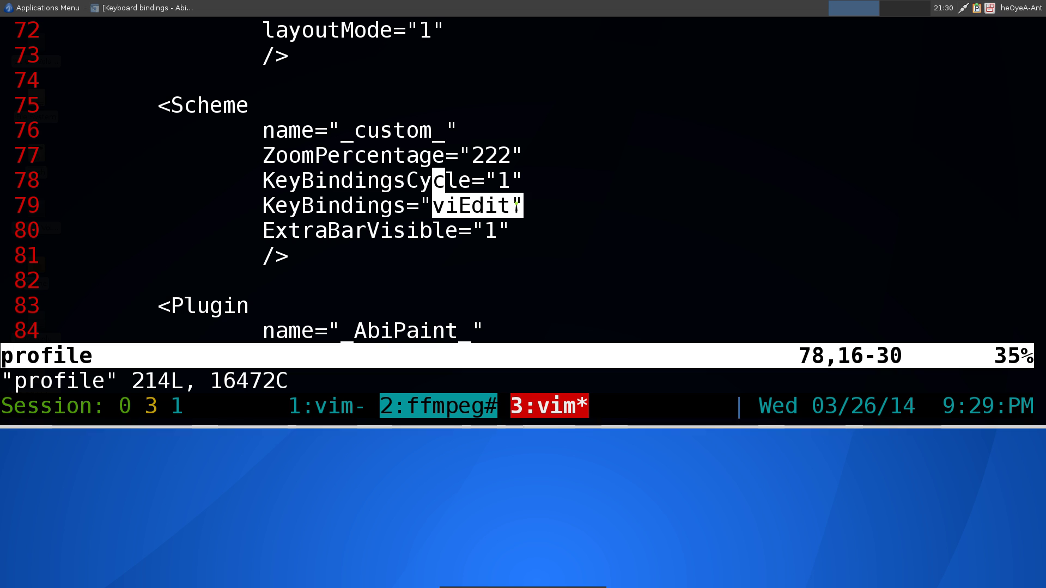
click(616, 205)
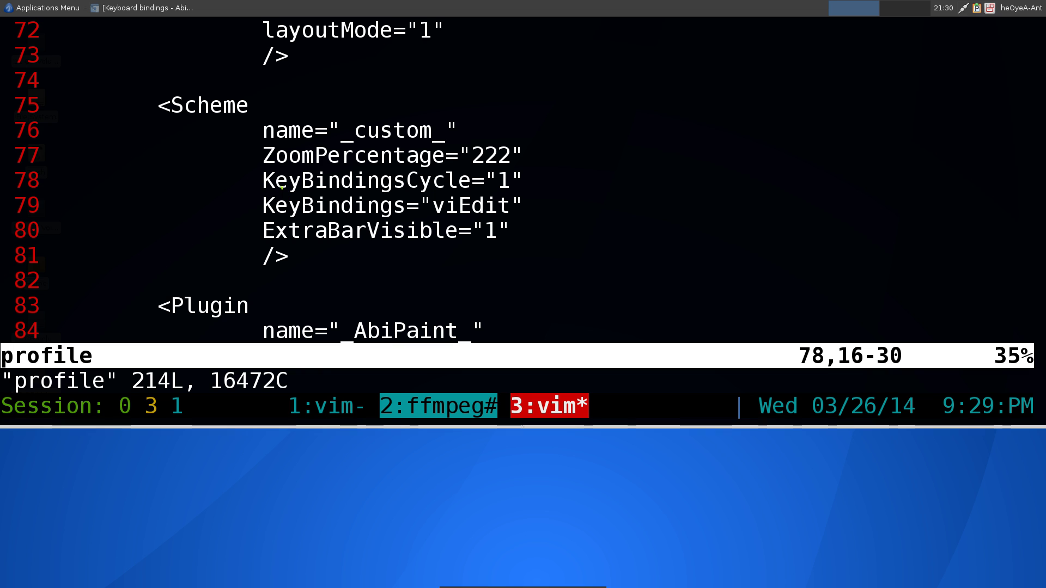
drag(262, 180, 532, 180)
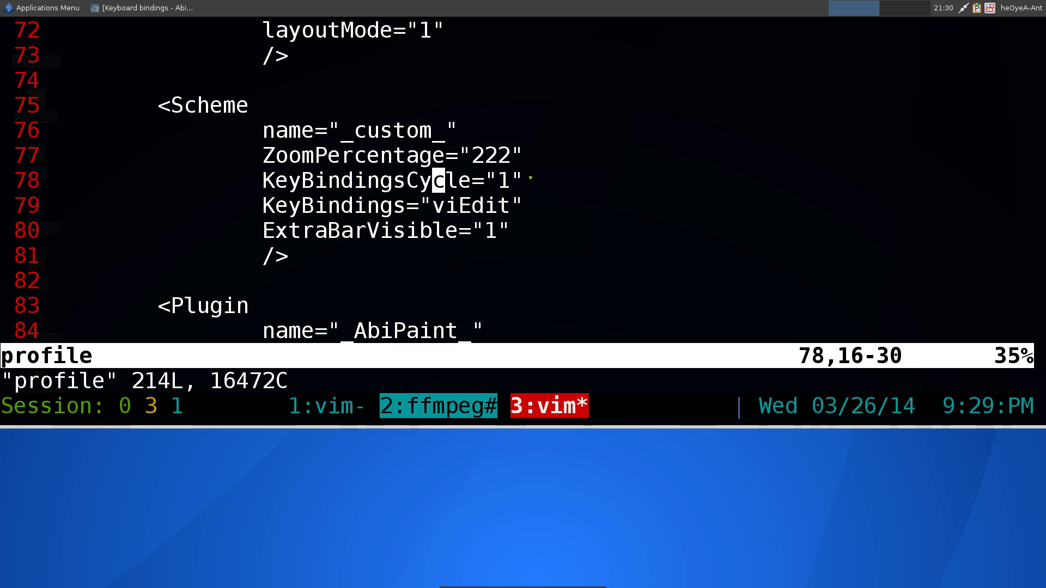